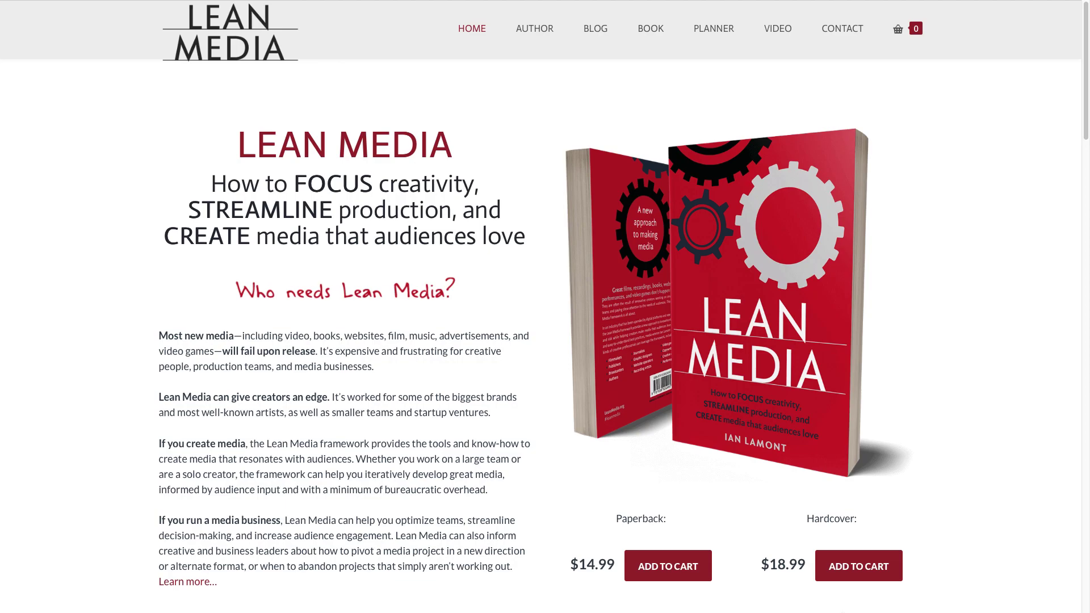
# Use the macOS app switcher (Cmd+Tab) to leave the Lean Media website for Chrome.
pyautogui.press('super+Tab')
pyautogui.press('super+Tab')
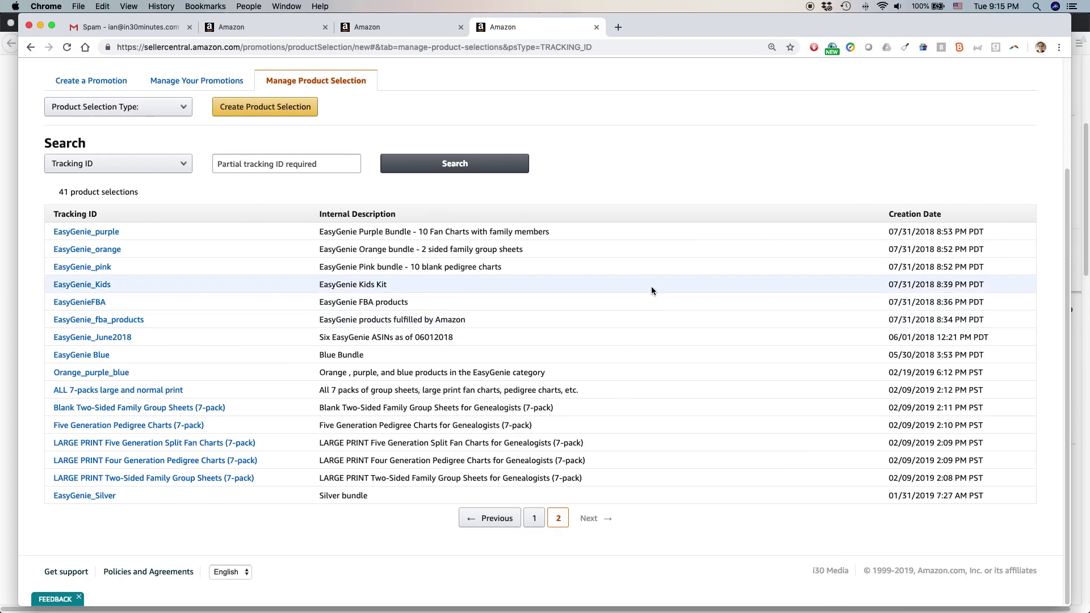
# In the other Seller Central tab, go to Advertising > Promotions and create a Percentage Off promotion.
pyautogui.scroll(3, 652, 288)
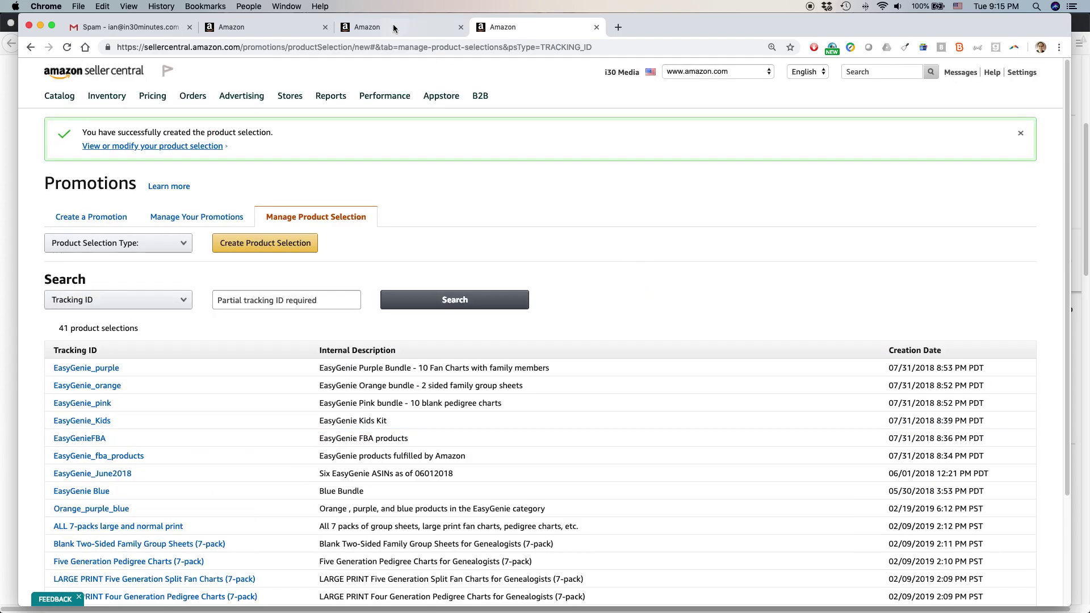
pyautogui.click(267, 27)
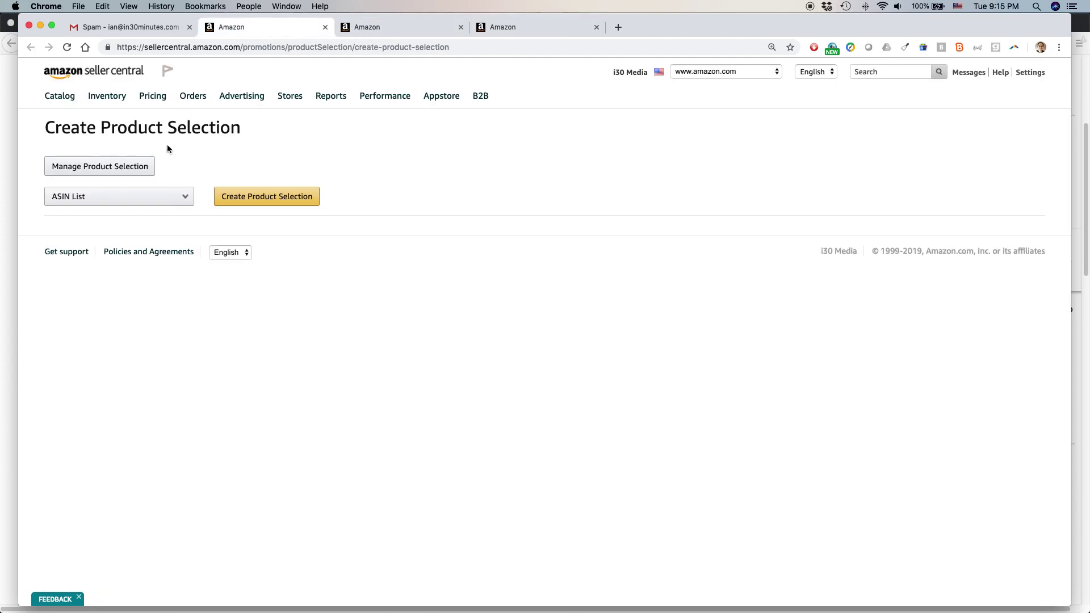
pyautogui.moveTo(243, 97)
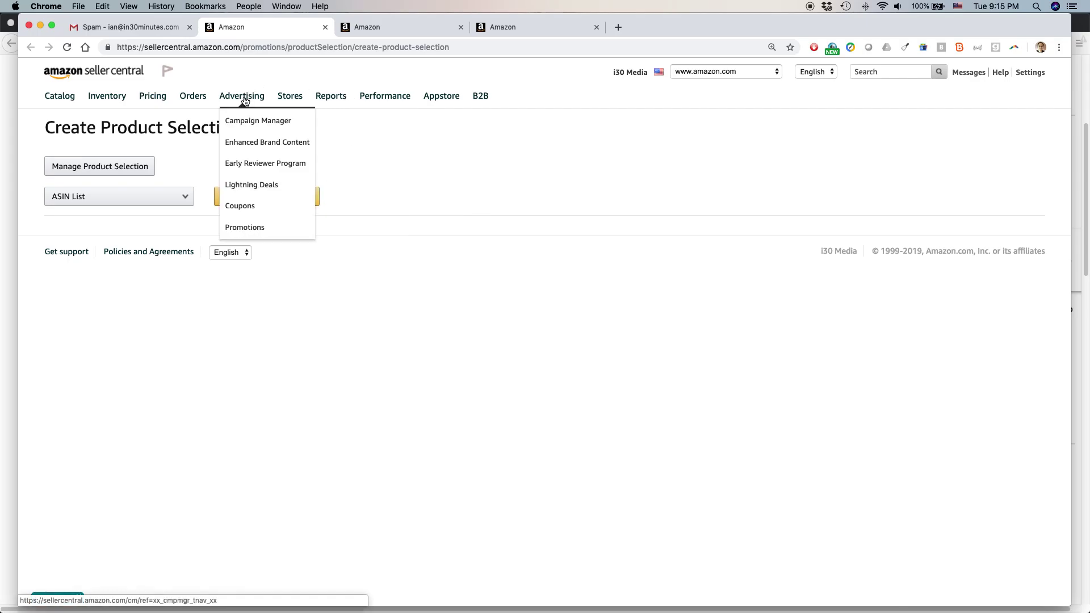
pyautogui.click(268, 229)
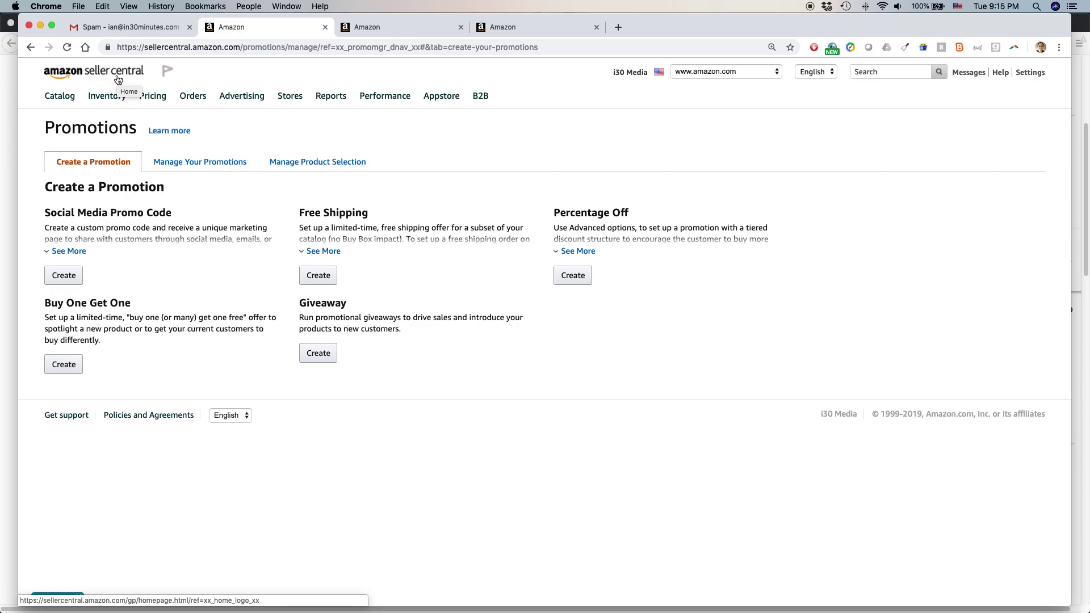
pyautogui.moveTo(243, 99)
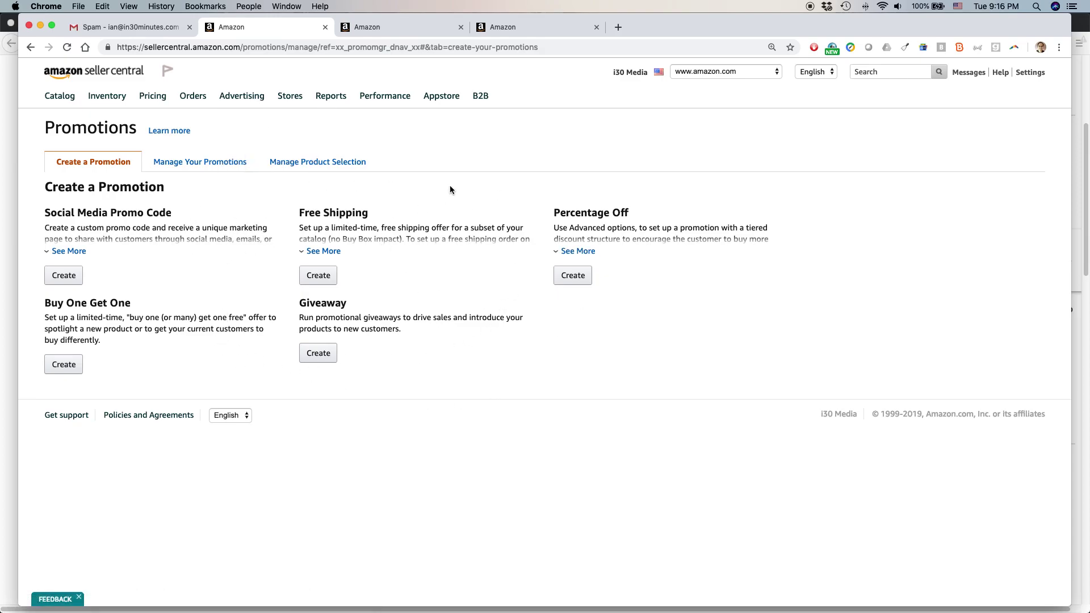
pyautogui.moveTo(553, 213); pyautogui.dragTo(622, 214)
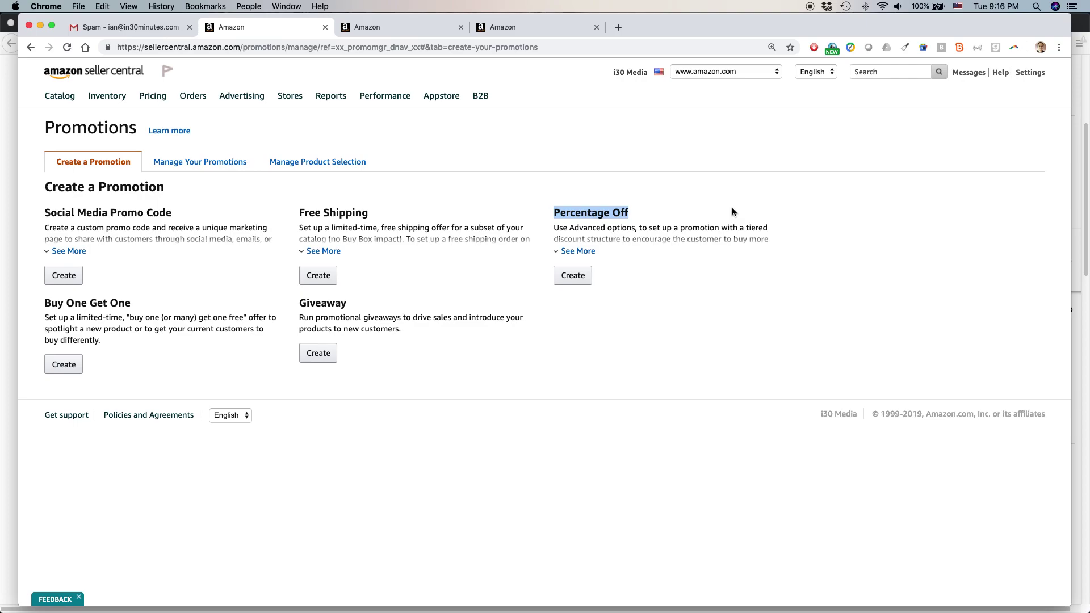
pyautogui.click(571, 277)
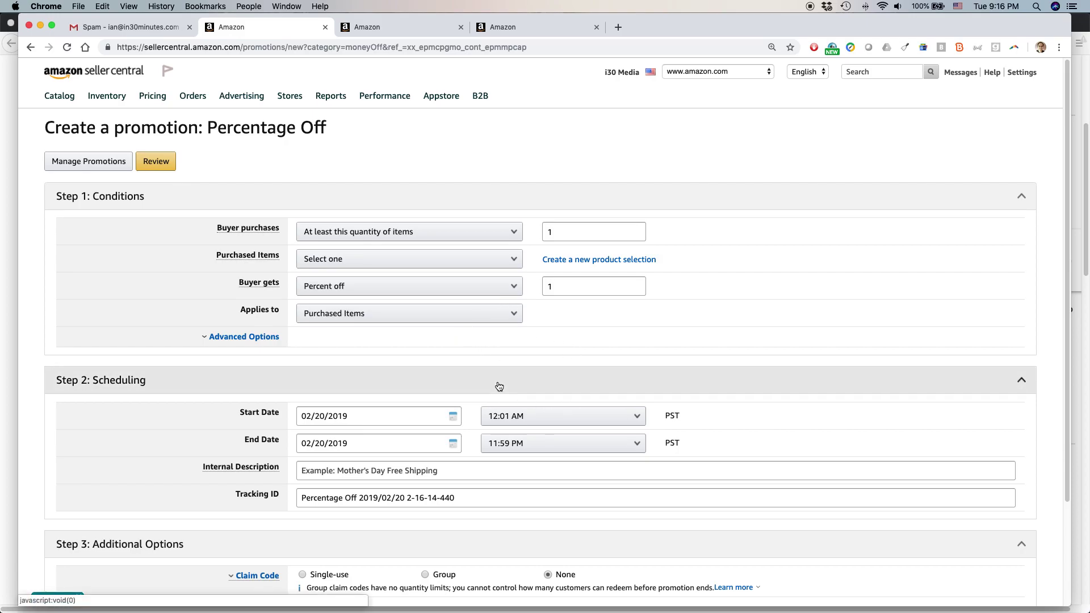
# Set Buyer purchases to 'At least amount (in $)' with a minimum of 20.
pyautogui.scroll(-1, 464, 331)
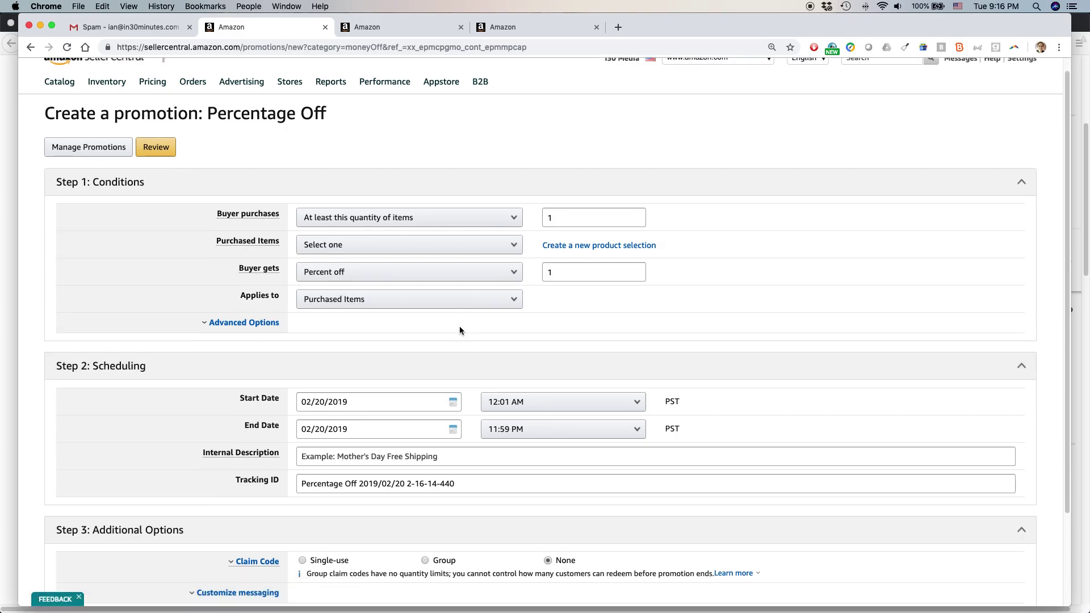
pyautogui.scroll(-5, 460, 329)
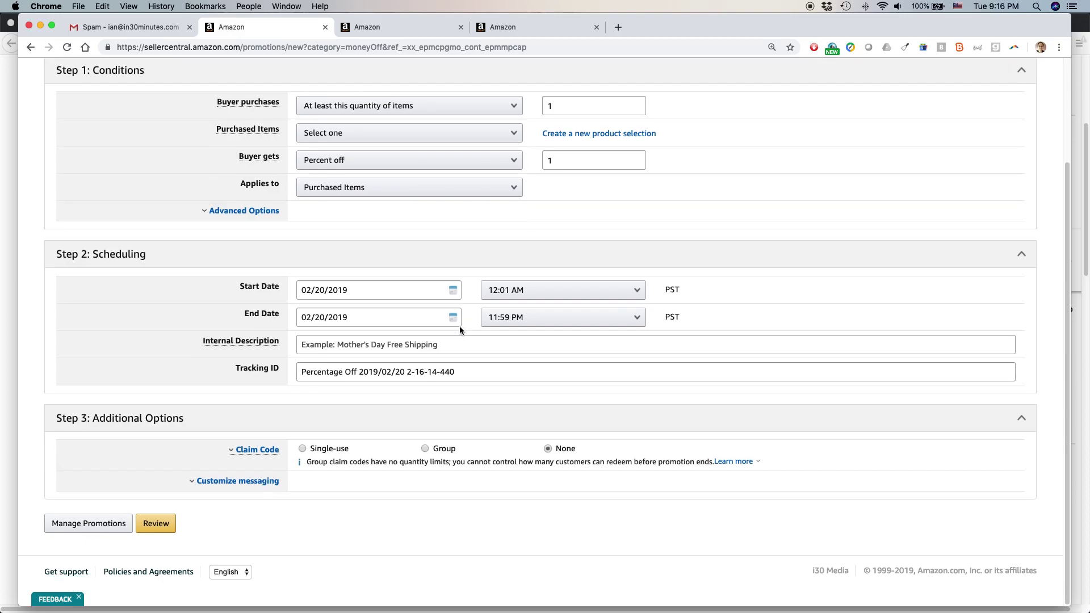
pyautogui.scroll(5, 457, 325)
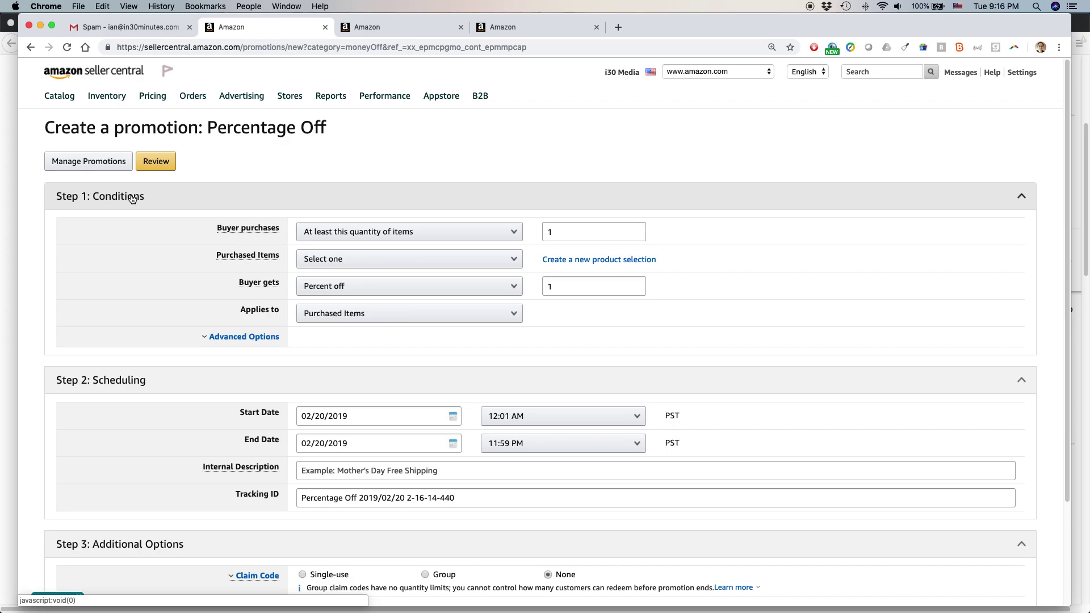
pyautogui.moveTo(259, 232)
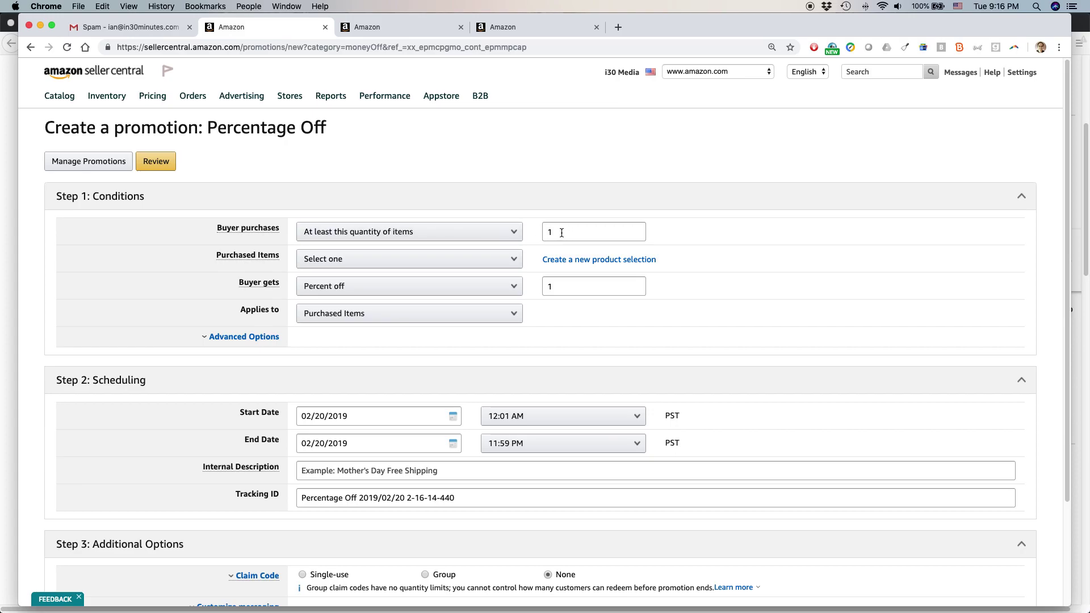
pyautogui.moveTo(560, 232); pyautogui.dragTo(544, 231)
pyautogui.write('2')
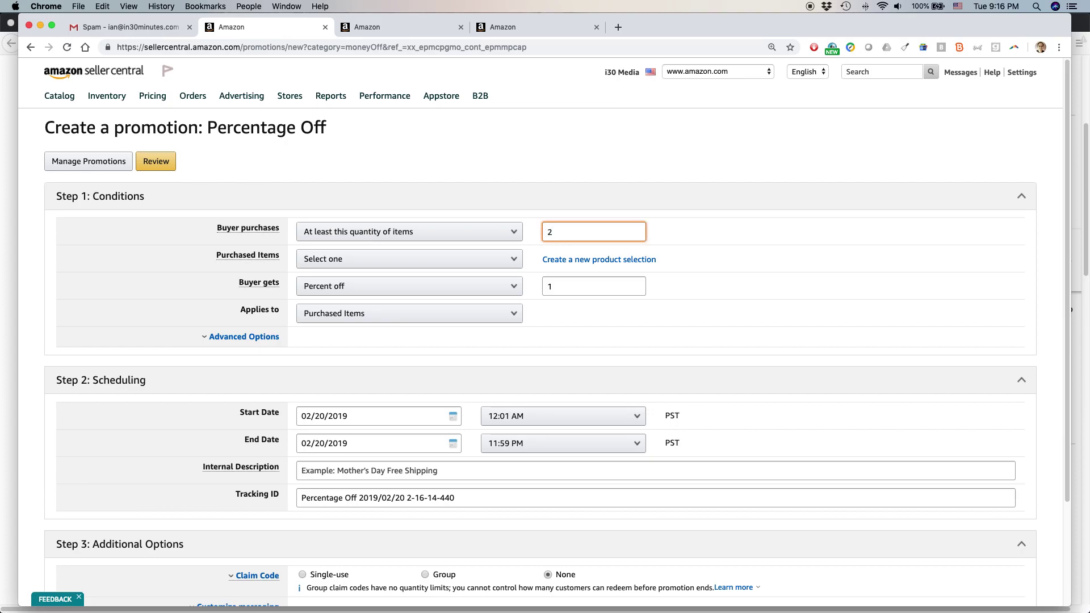
pyautogui.click(514, 236)
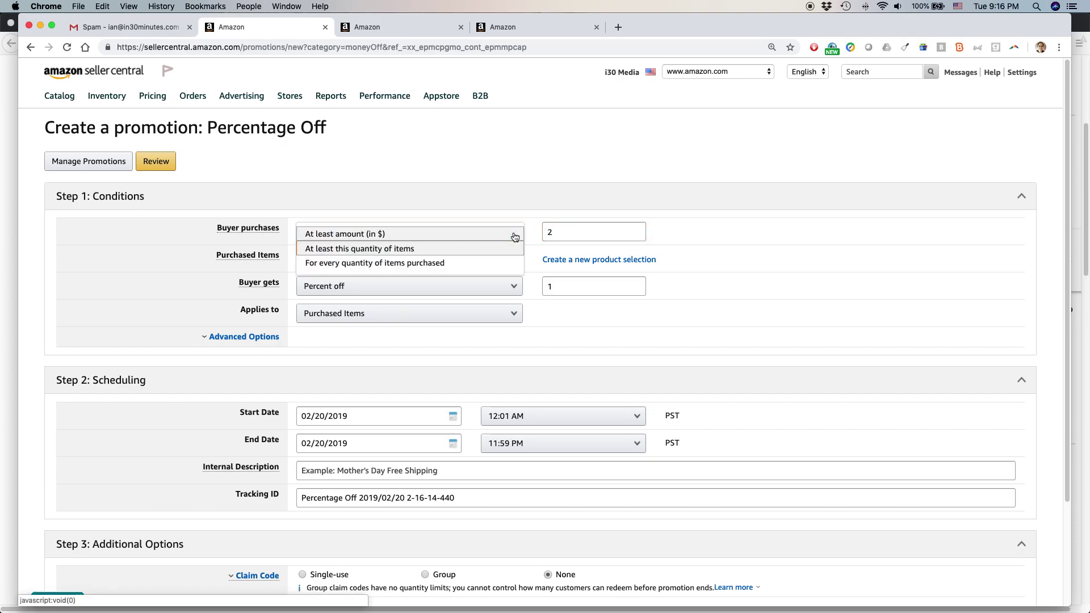
pyautogui.click(353, 234)
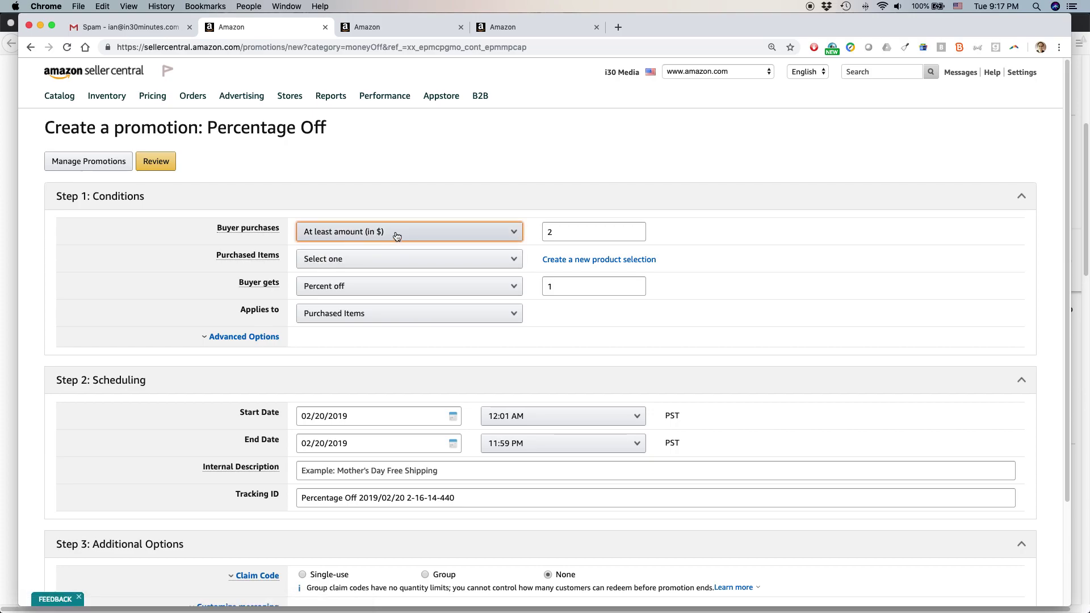
pyautogui.click(563, 231)
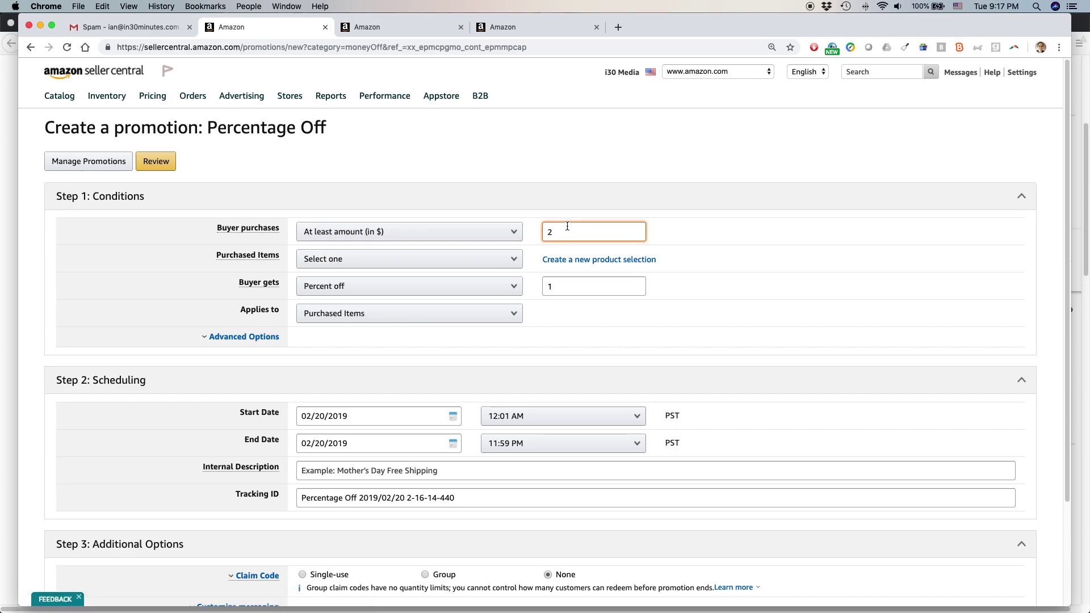
pyautogui.write('20')
# Choose 'ALL 7-packs large and normal print' from the saved selections as the Purchased Items.
pyautogui.click(518, 261)
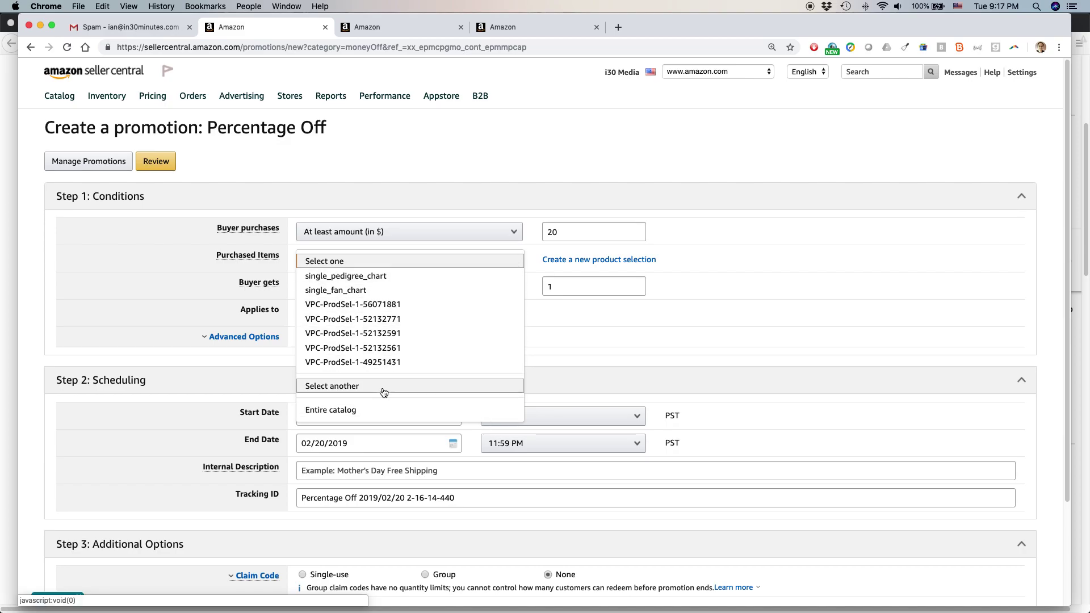
pyautogui.click(419, 386)
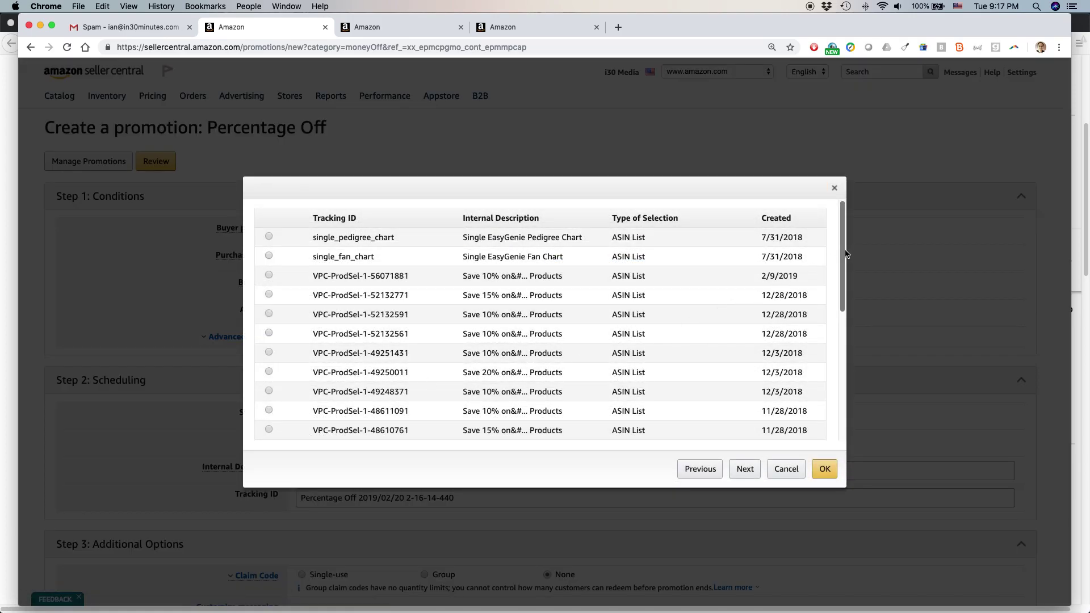
pyautogui.moveTo(843, 252); pyautogui.dragTo(845, 404)
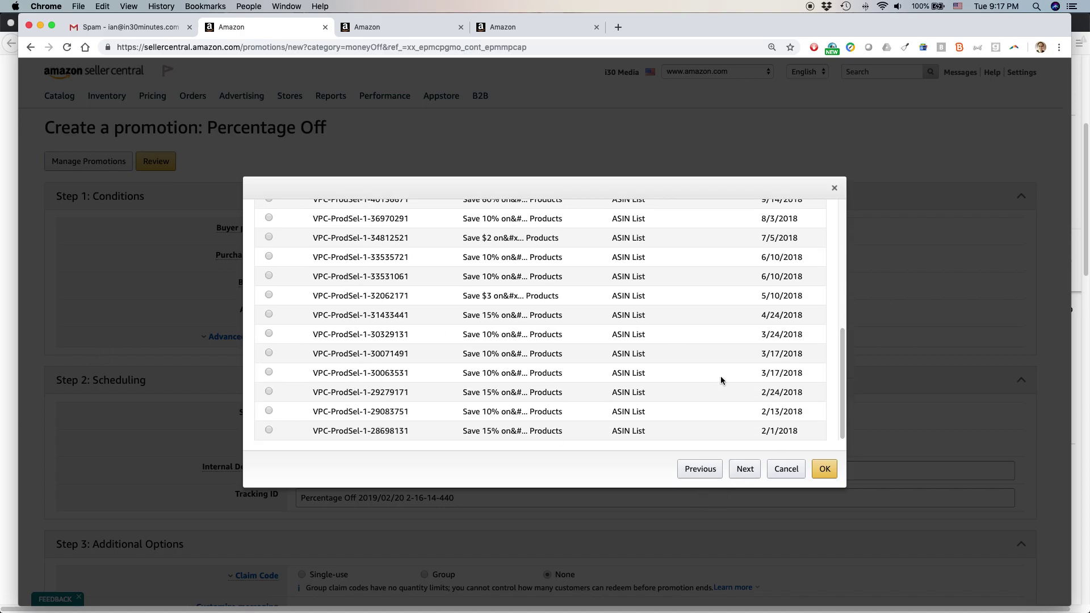
pyautogui.click(745, 470)
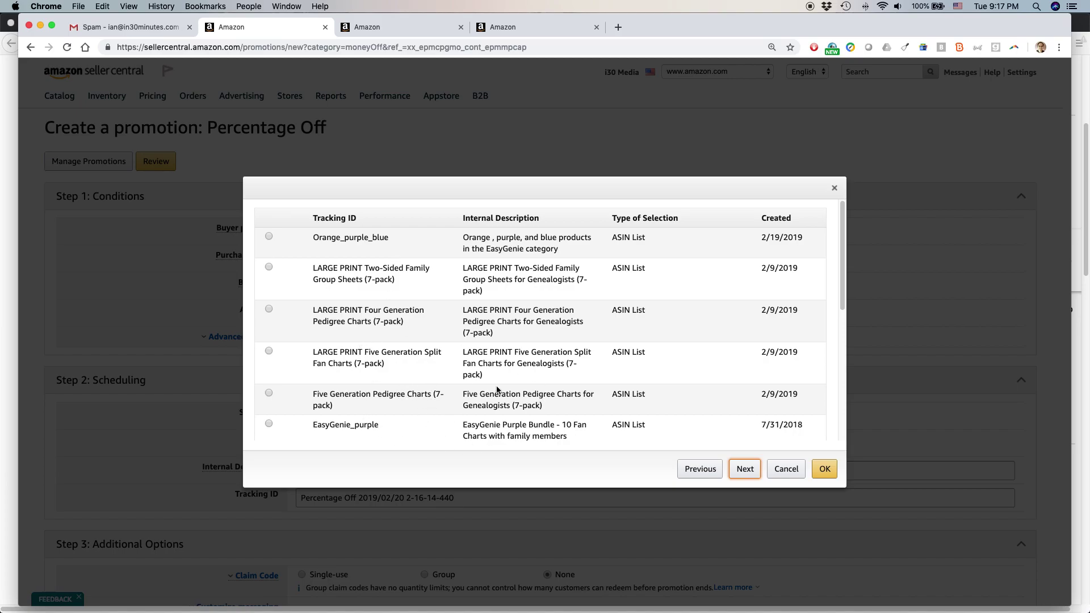
pyautogui.moveTo(841, 274); pyautogui.dragTo(851, 427)
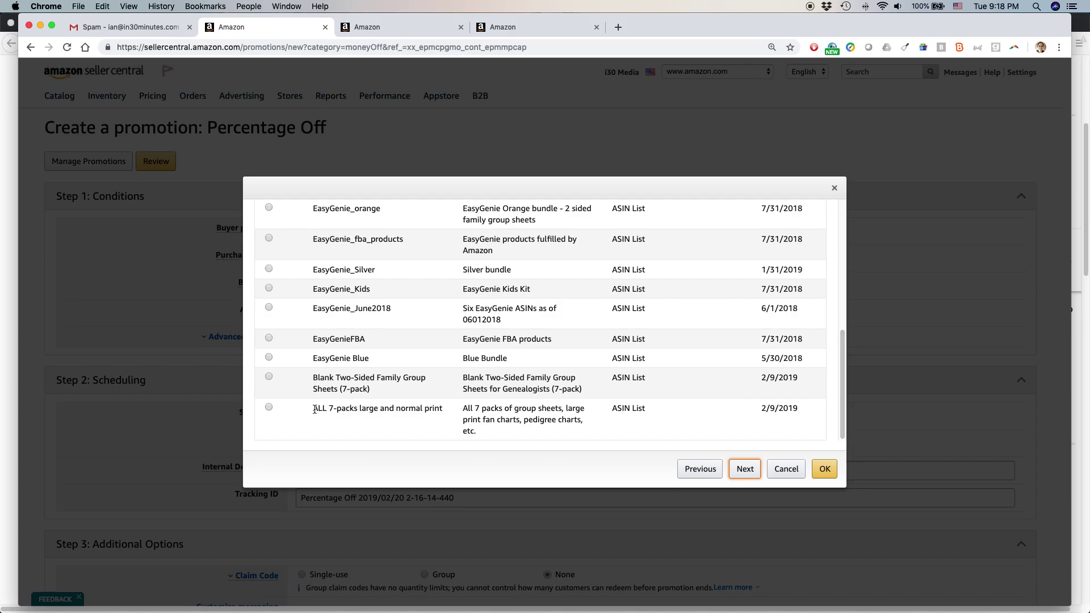
pyautogui.moveTo(314, 409); pyautogui.dragTo(437, 409)
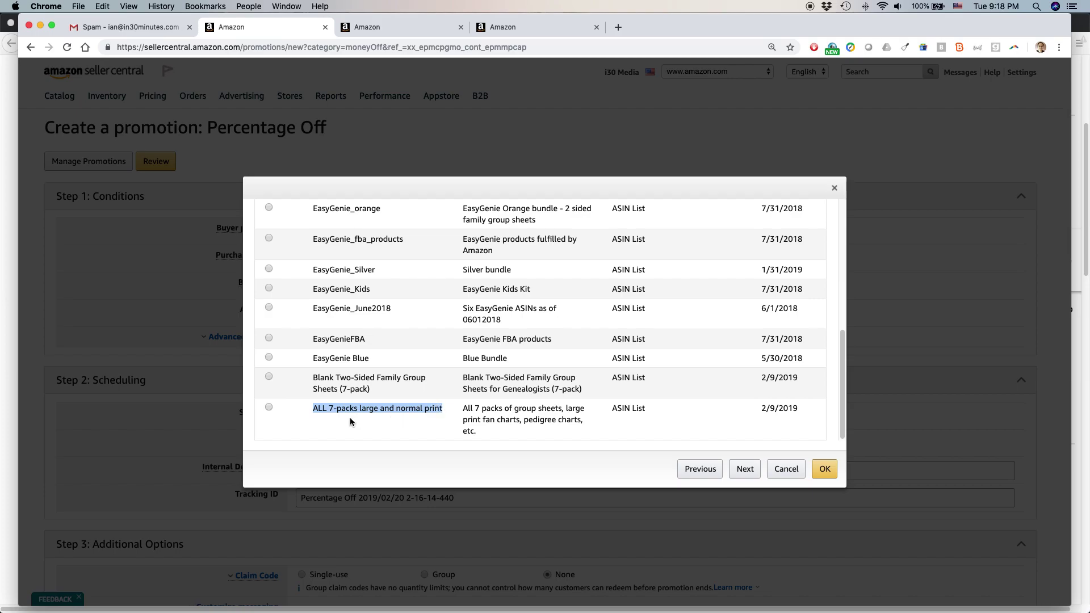
pyautogui.click(269, 407)
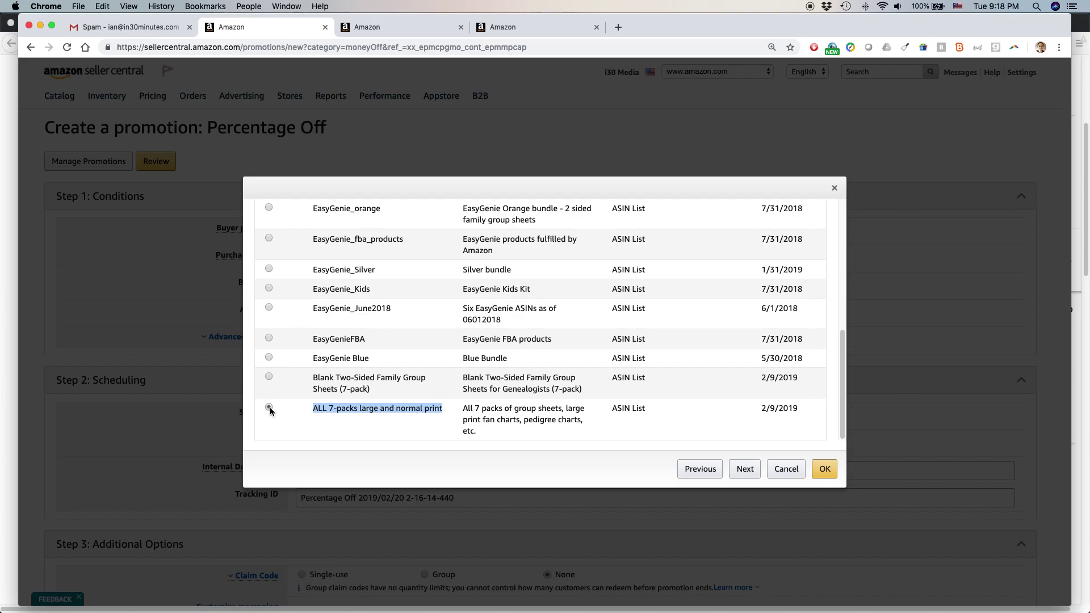
pyautogui.click(824, 469)
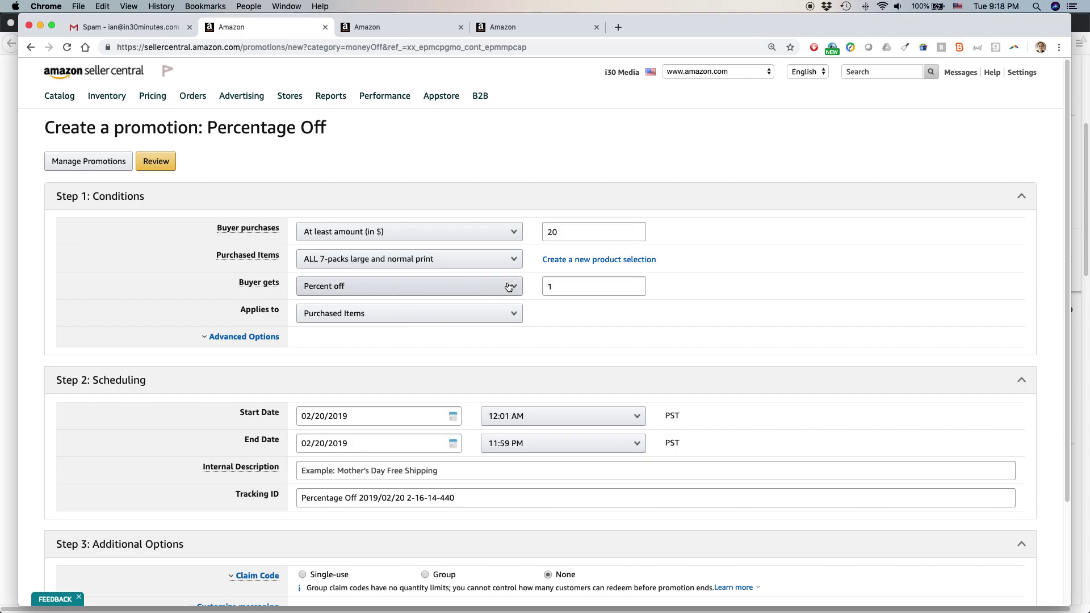
# Give the first tier 10% off, applied to the purchased items.
pyautogui.click(571, 282)
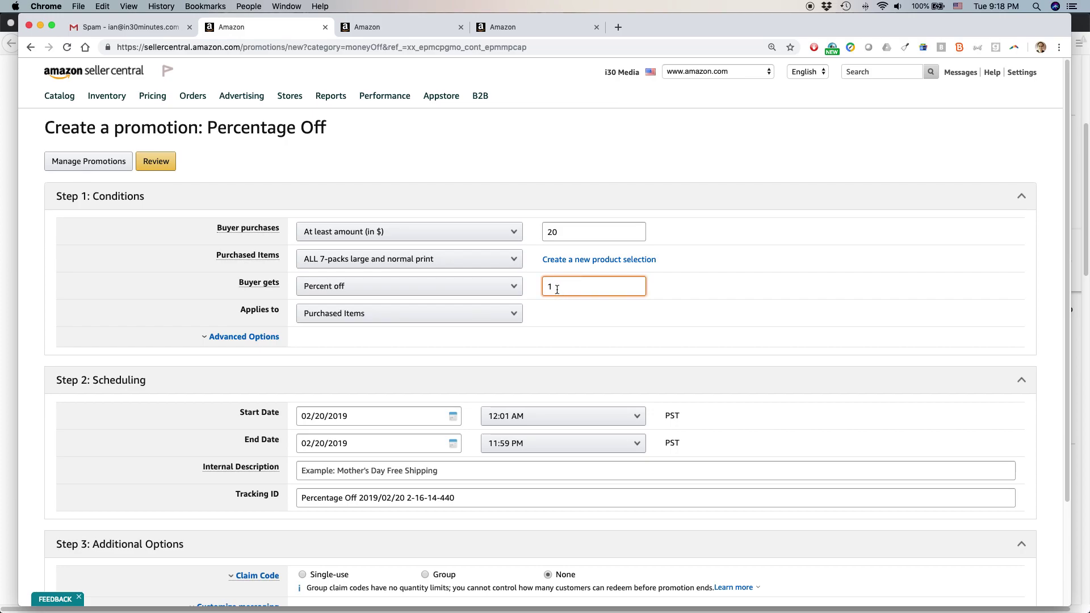
pyautogui.write('0')
pyautogui.click(513, 317)
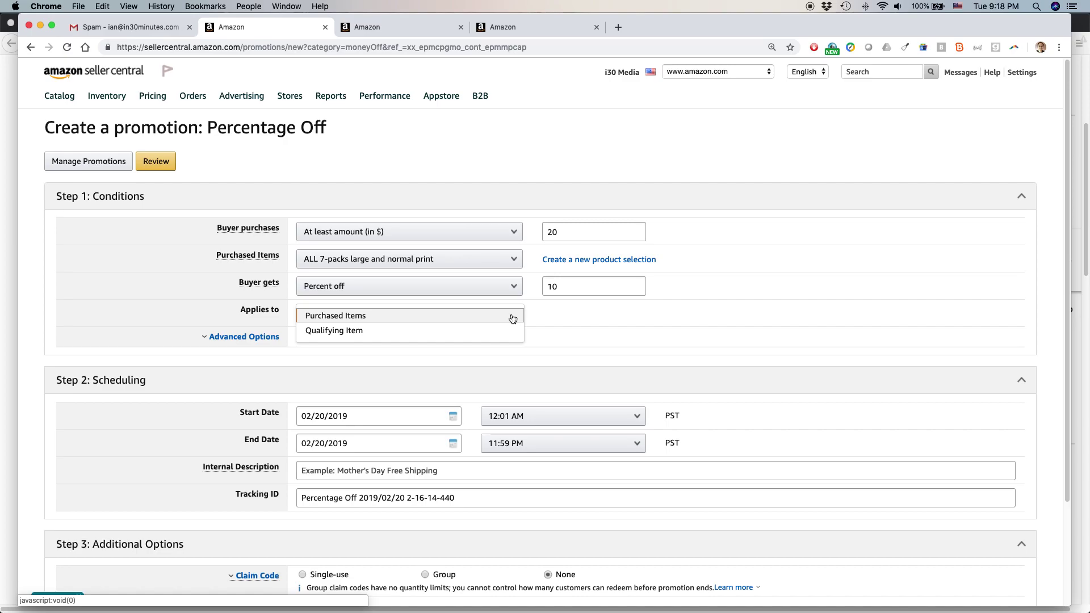
pyautogui.click(458, 321)
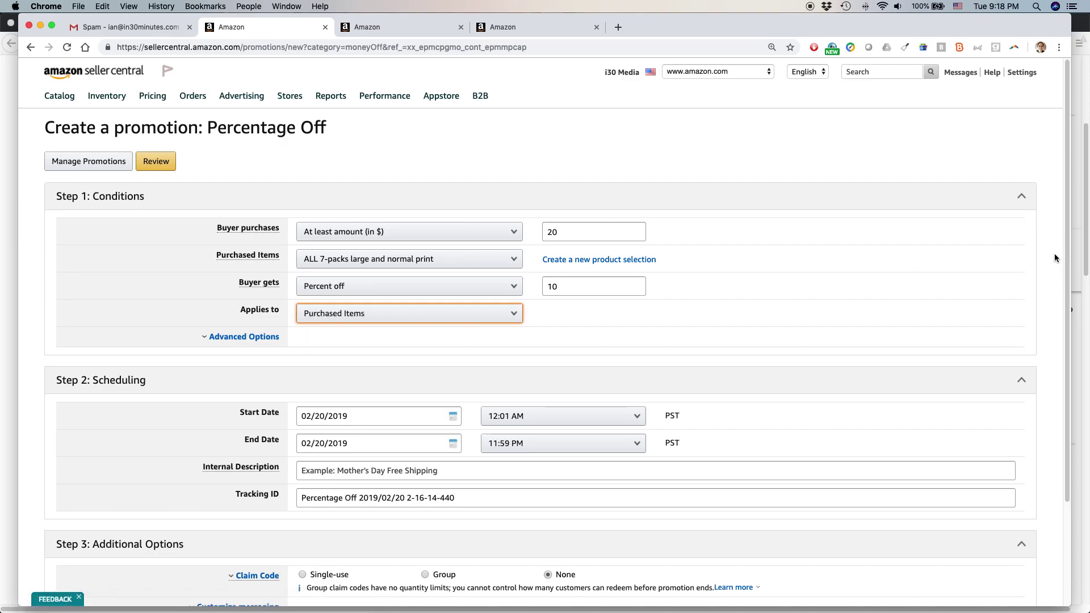
pyautogui.scroll(-2, 1062, 261)
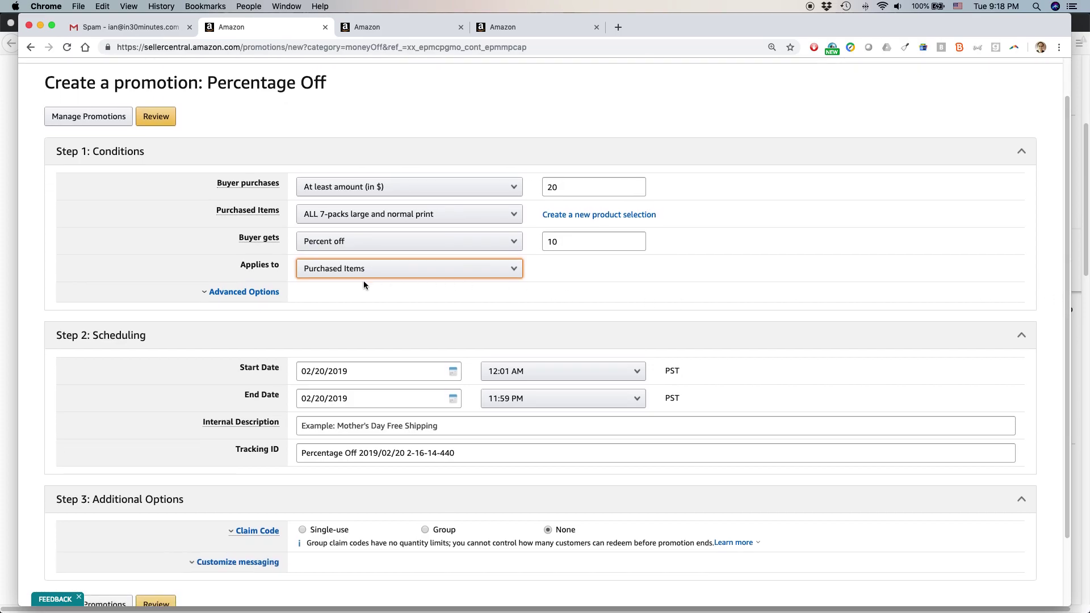
pyautogui.click(259, 295)
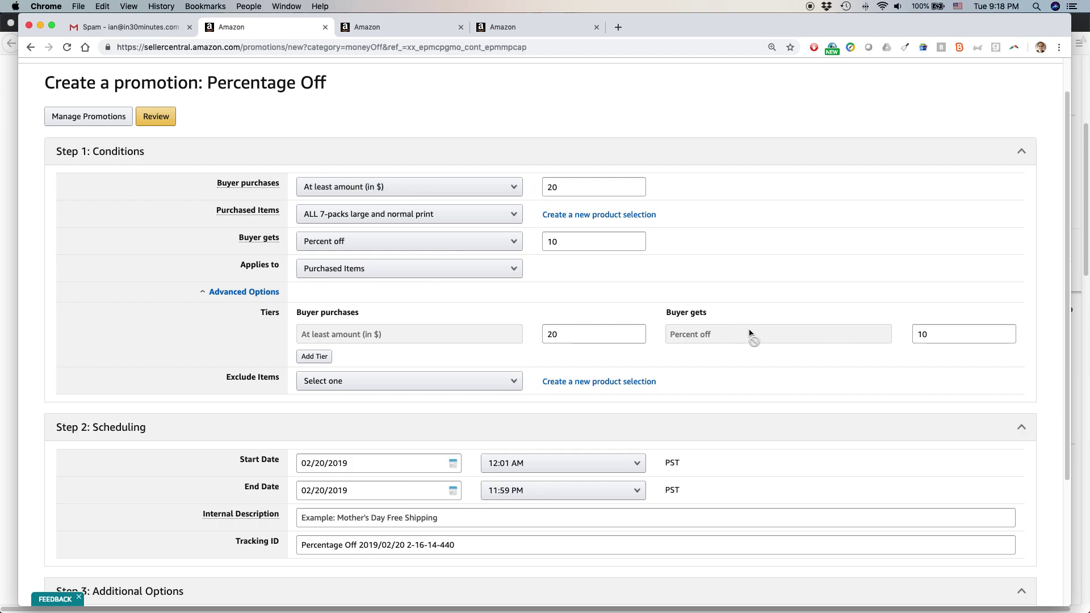
# Add a second tier giving 15% off for purchases of at least $30.
pyautogui.click(317, 360)
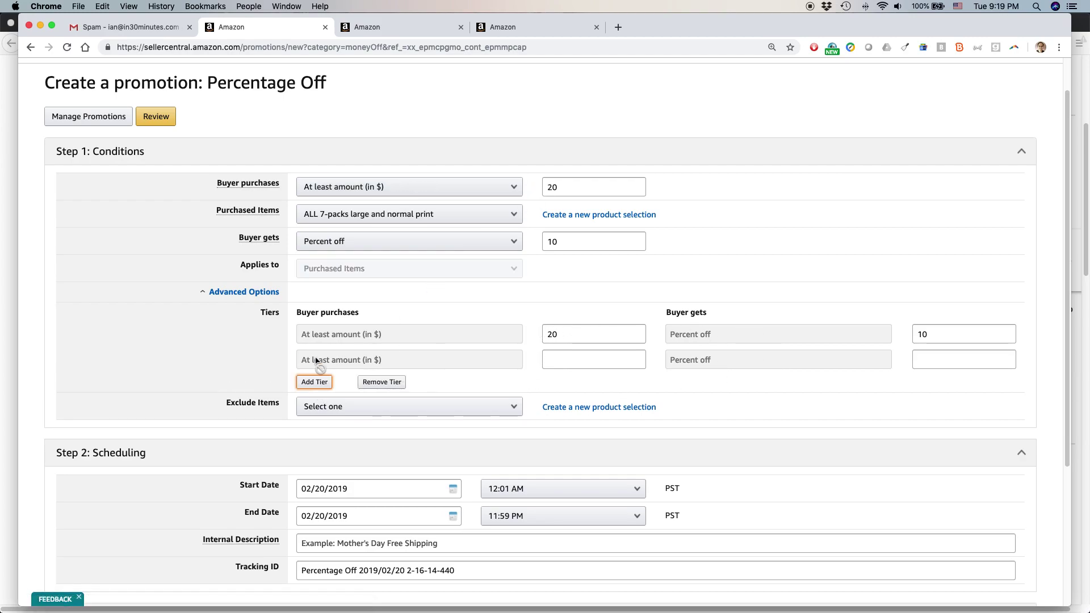
pyautogui.click(566, 360)
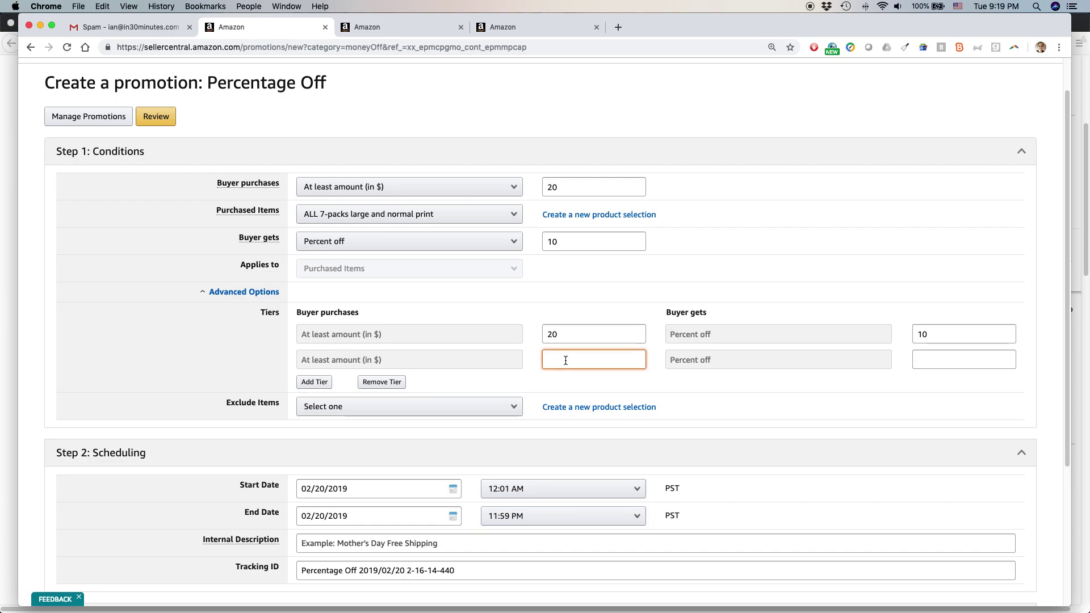
pyautogui.write('30')
pyautogui.click(927, 359)
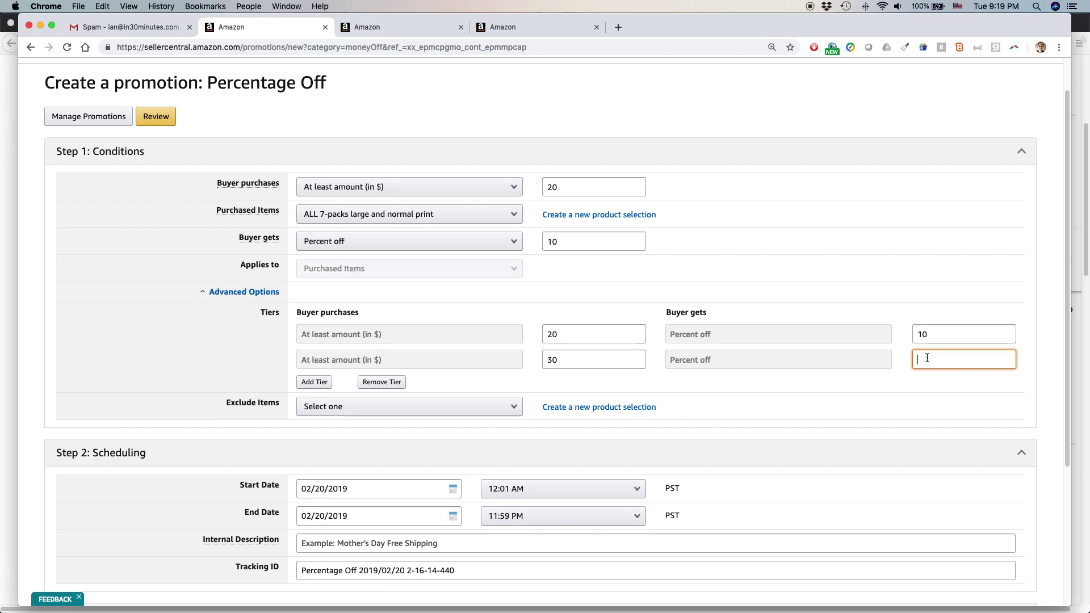
pyautogui.write('15')
pyautogui.click(582, 385)
# Leave Exclude Items at 'Select one' so nothing is excluded.
pyautogui.scroll(-3, 530, 319)
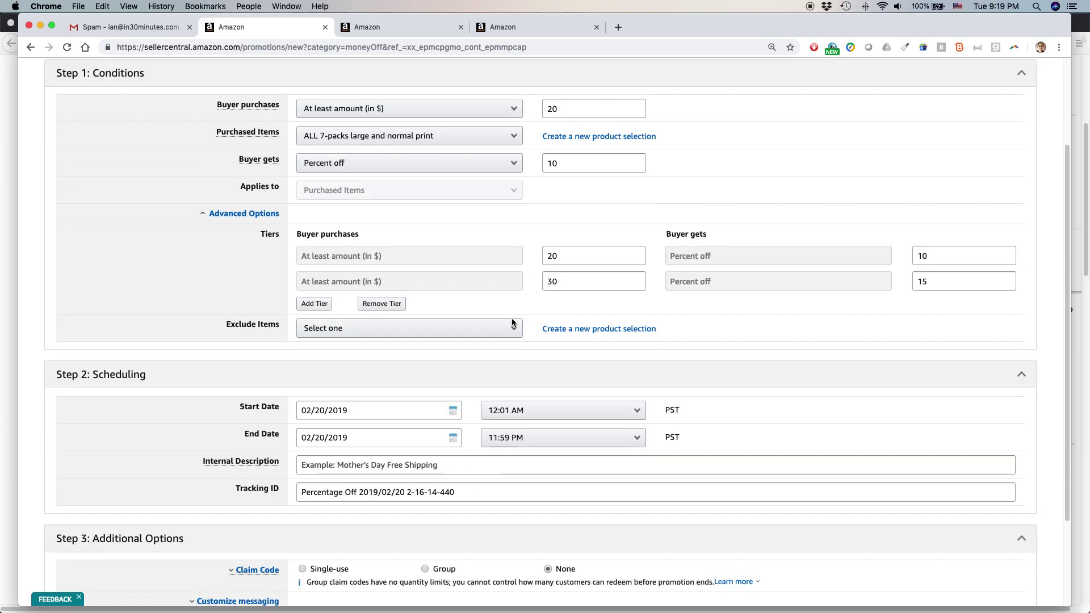
pyautogui.click(516, 330)
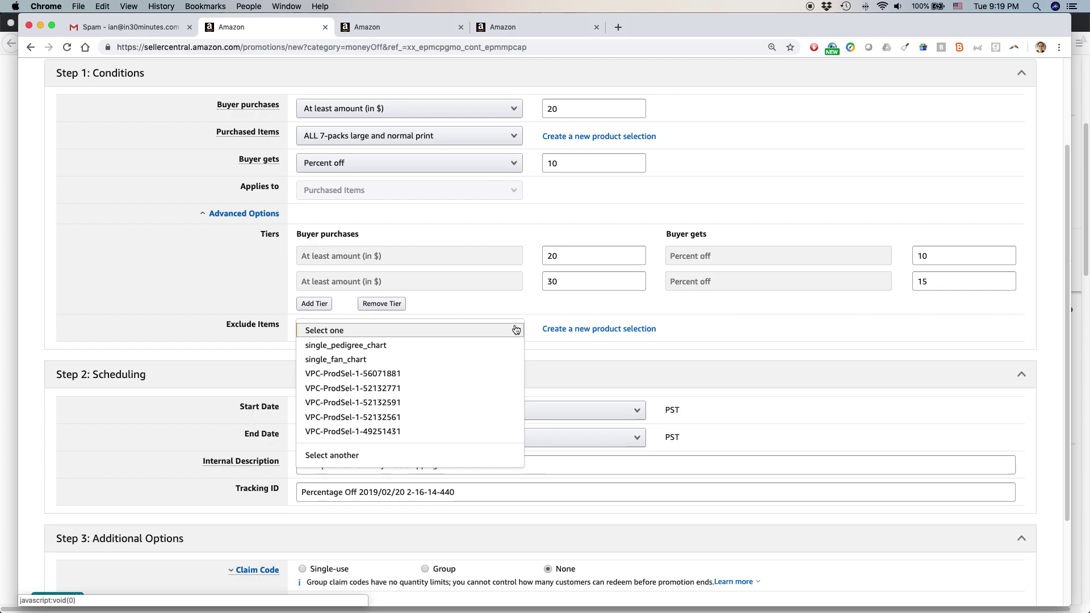
pyautogui.click(751, 332)
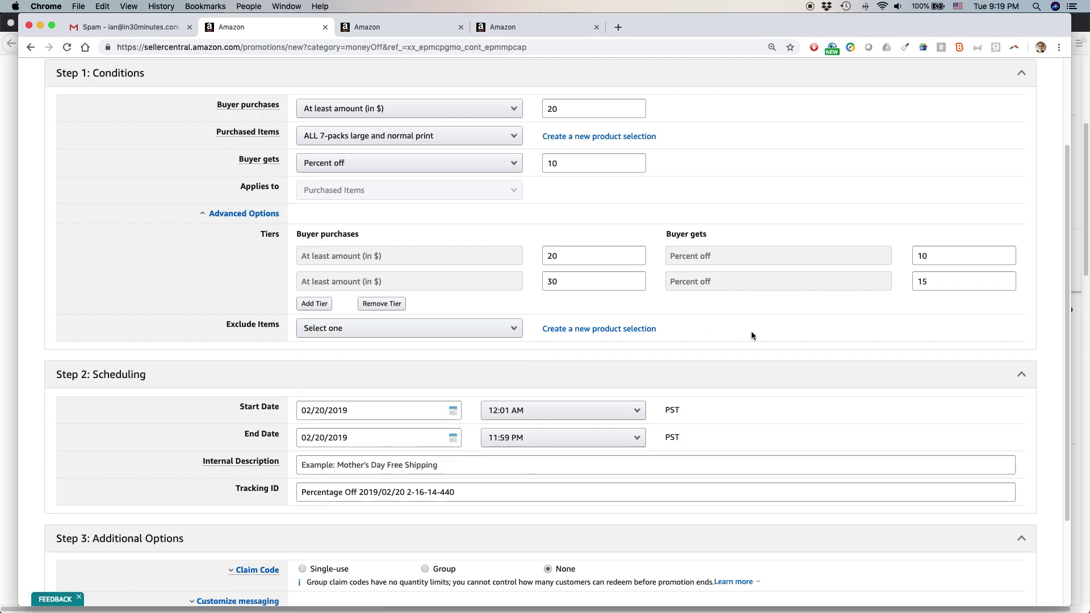
# Pick March 1, 2019 as the start date and March 31, 2019 as the end date.
pyautogui.scroll(-3, 499, 337)
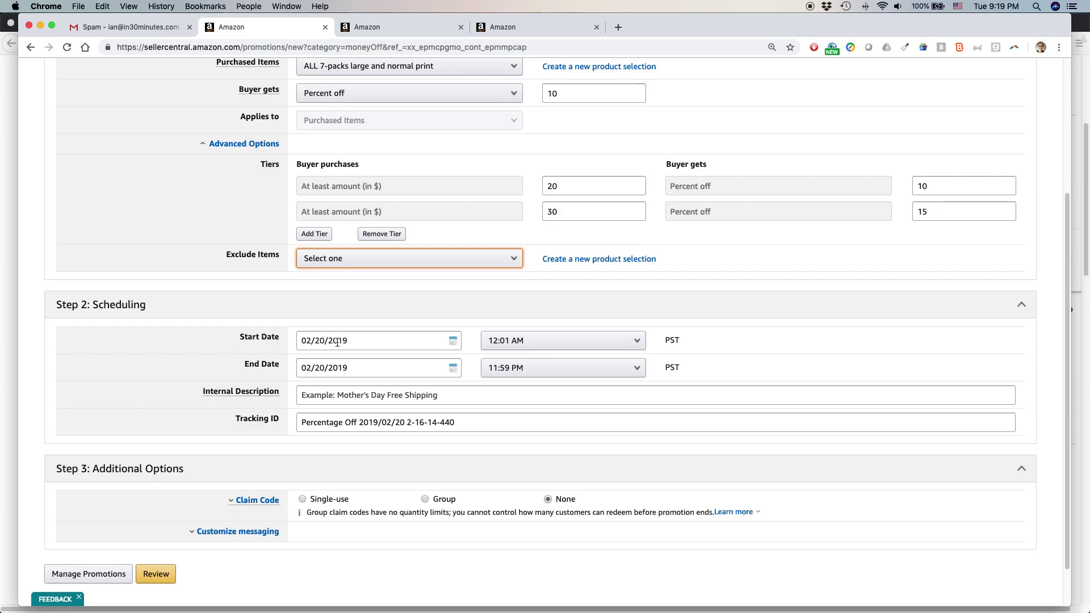
pyautogui.click(453, 340)
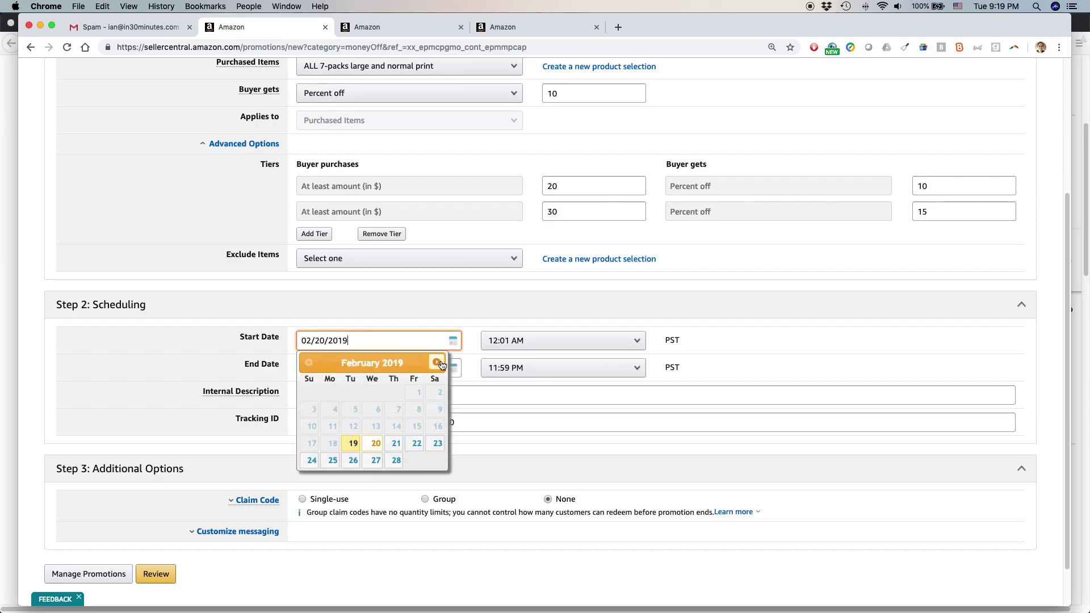
pyautogui.click(441, 364)
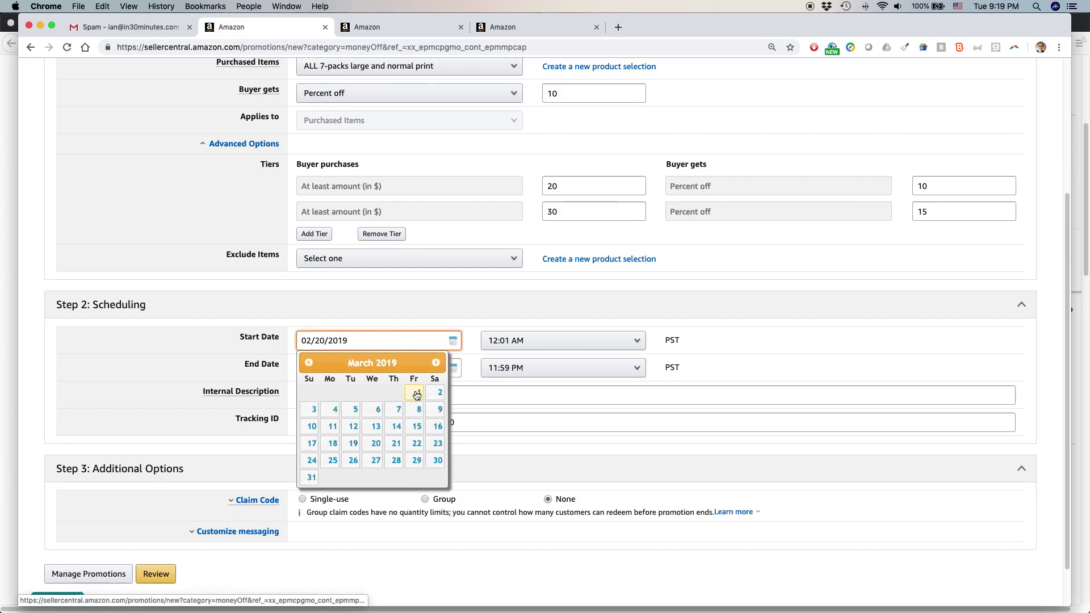
pyautogui.click(416, 393)
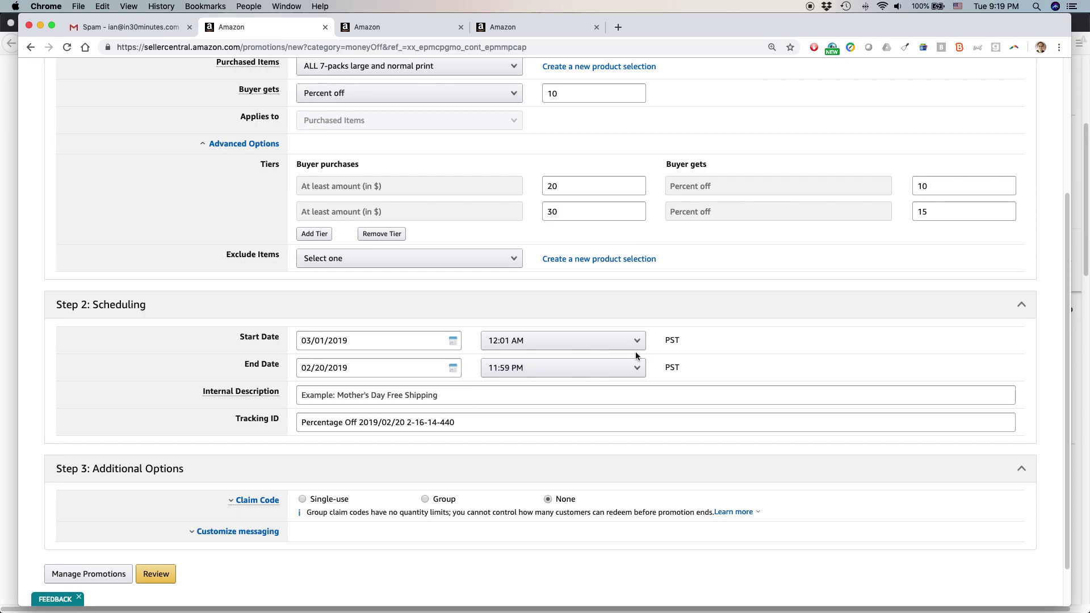
pyautogui.click(442, 368)
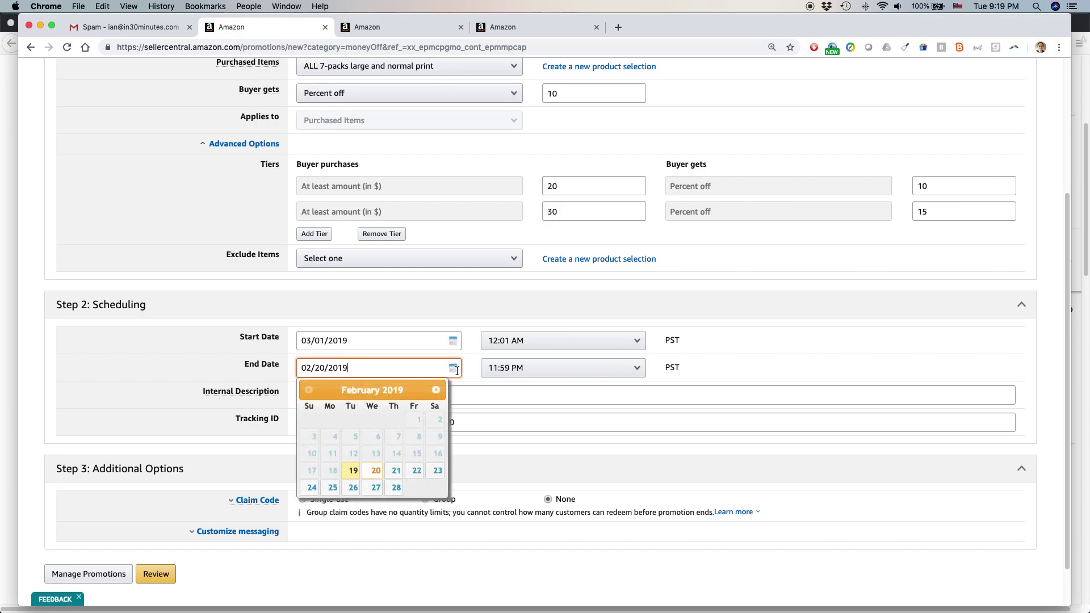
pyautogui.click(437, 391)
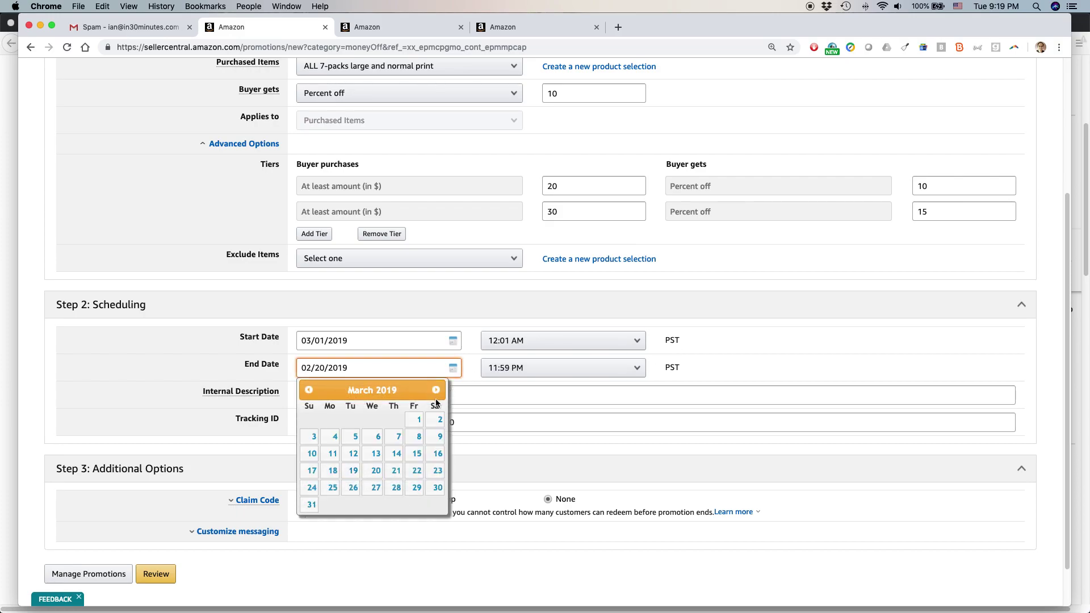
pyautogui.click(309, 506)
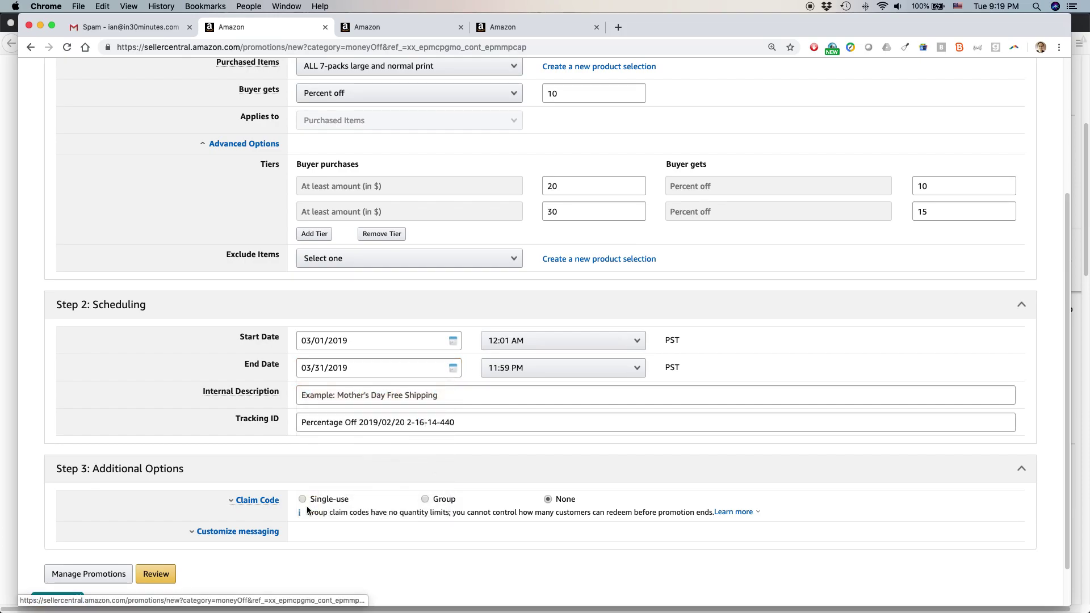
# Enter the internal description '7-pack buy at least $20 get 10% off'.
pyautogui.click(355, 395)
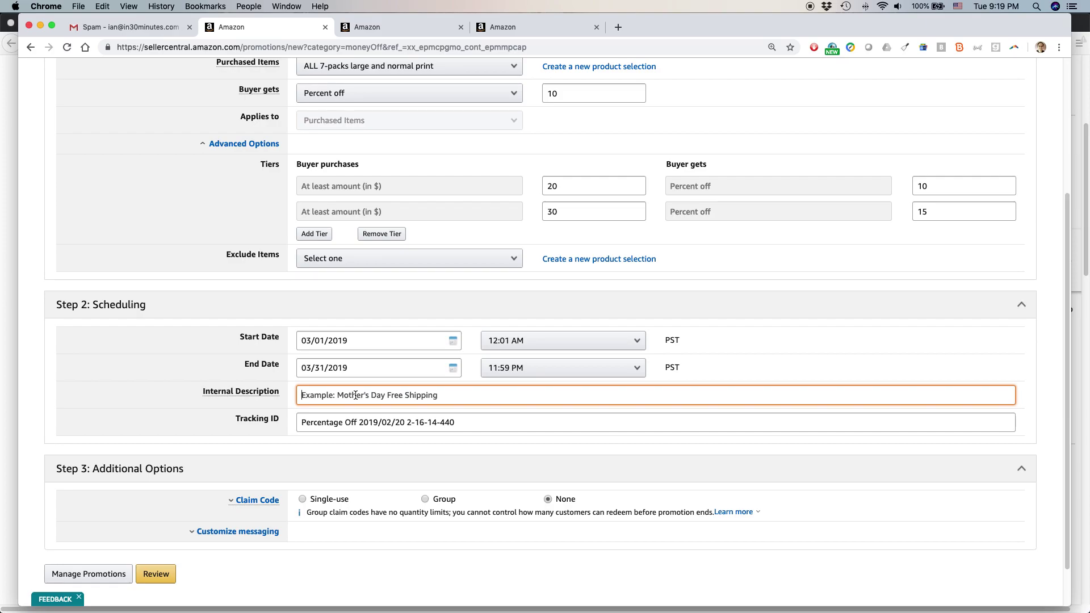
pyautogui.write('7-pack buy at leas')
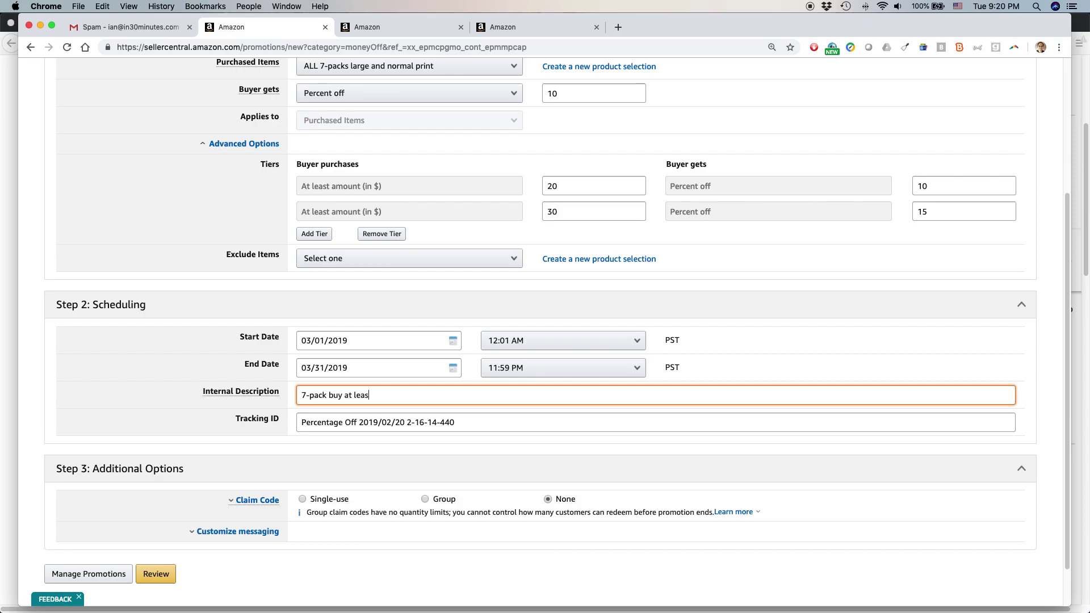
pyautogui.write('t $20 get 10% off')
pyautogui.tripleClick(349, 395)
pyautogui.press('super+c')
# Replace the tracking ID with the description followed by 'March 2019'.
pyautogui.click(354, 420)
pyautogui.press('super+a')
pyautogui.press('super+v')
pyautogui.write('Feb 201')
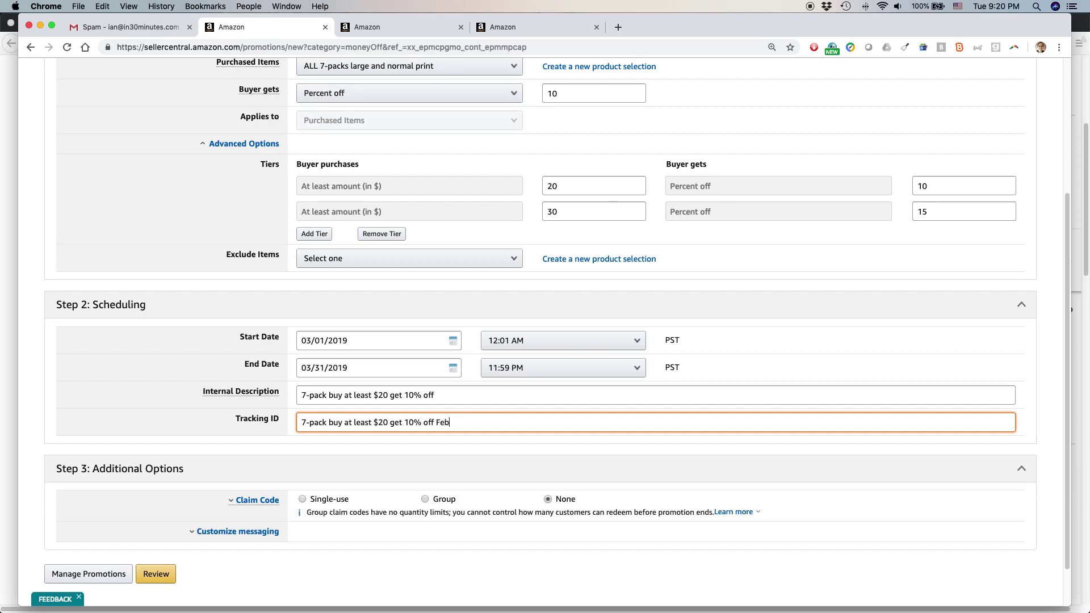
pyautogui.press('BackSpace')
pyautogui.press('BackSpace')
pyautogui.press('BackSpace')
pyautogui.press('BackSpace')
pyautogui.write('March 201')
pyautogui.press('BackSpace')
pyautogui.press('BackSpace')
pyautogui.write('019')
# Expand the Customize messaging options.
pyautogui.scroll(-2, 510, 421)
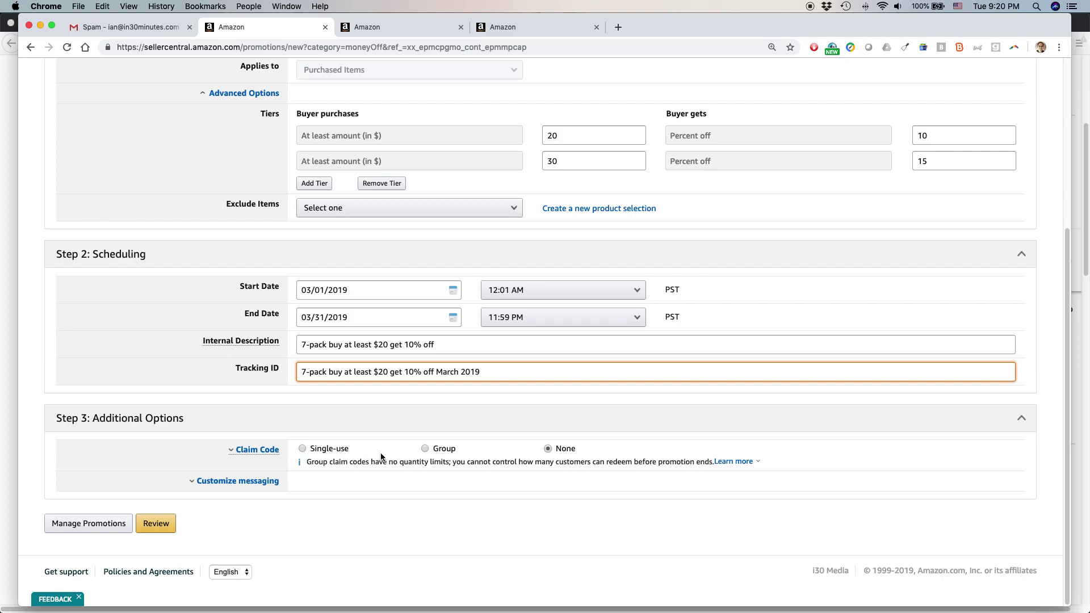
pyautogui.click(269, 482)
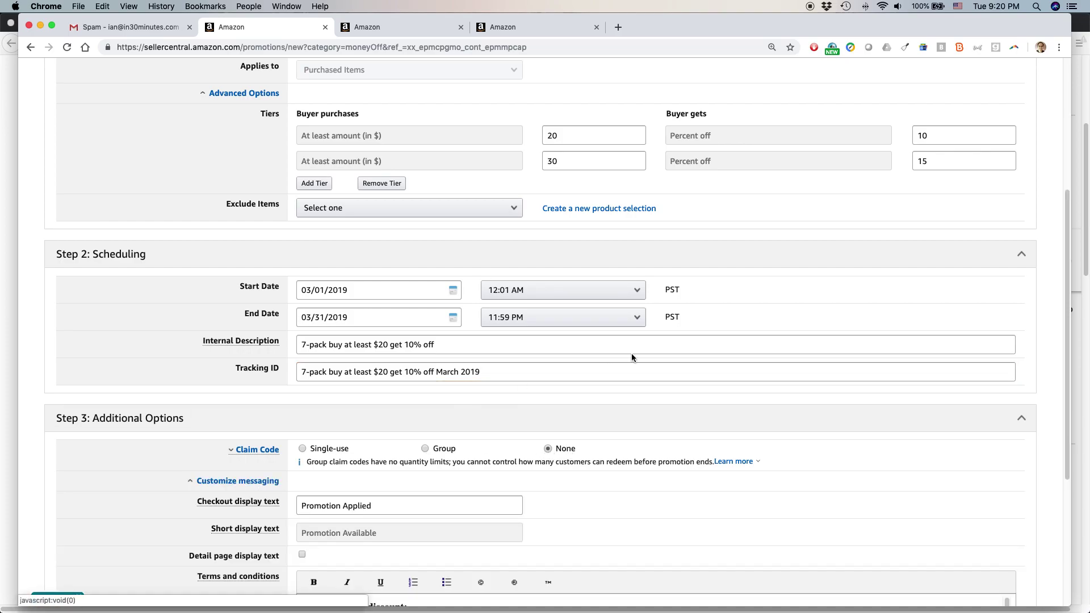
pyautogui.scroll(-5, 1066, 291)
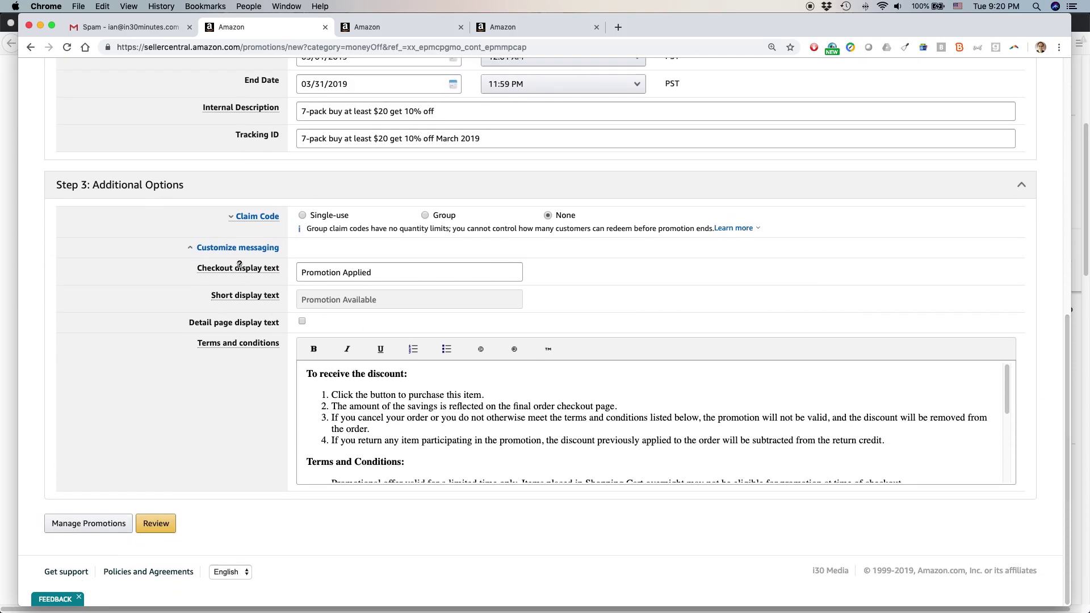
# Replace 'Promotion' in the checkout display text with 'EasyGenie Discount'.
pyautogui.doubleClick(337, 273)
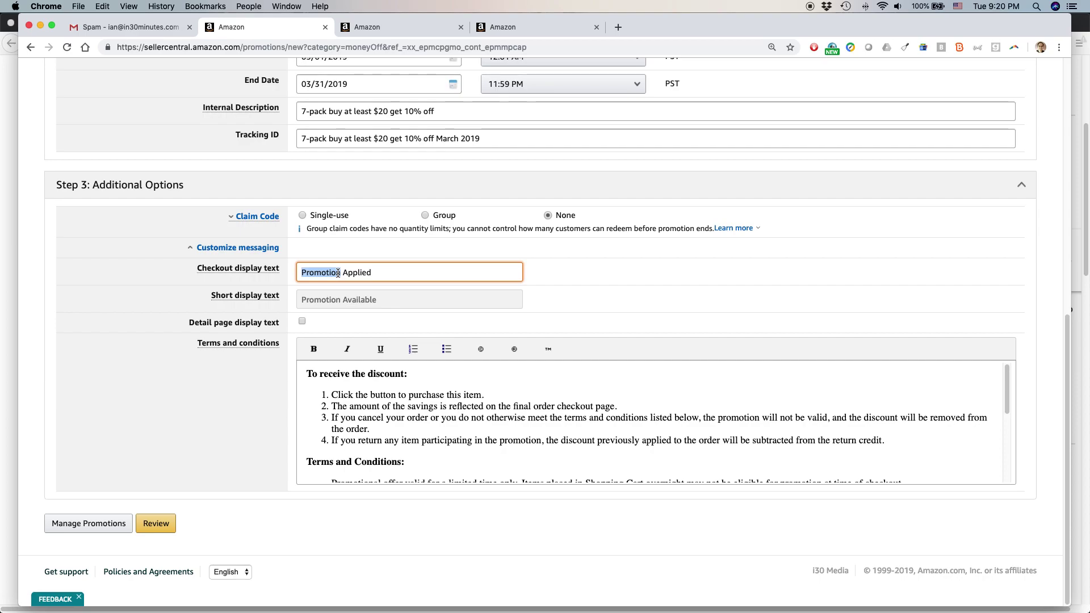
pyautogui.write('Discount')
pyautogui.write('EasyGenie')
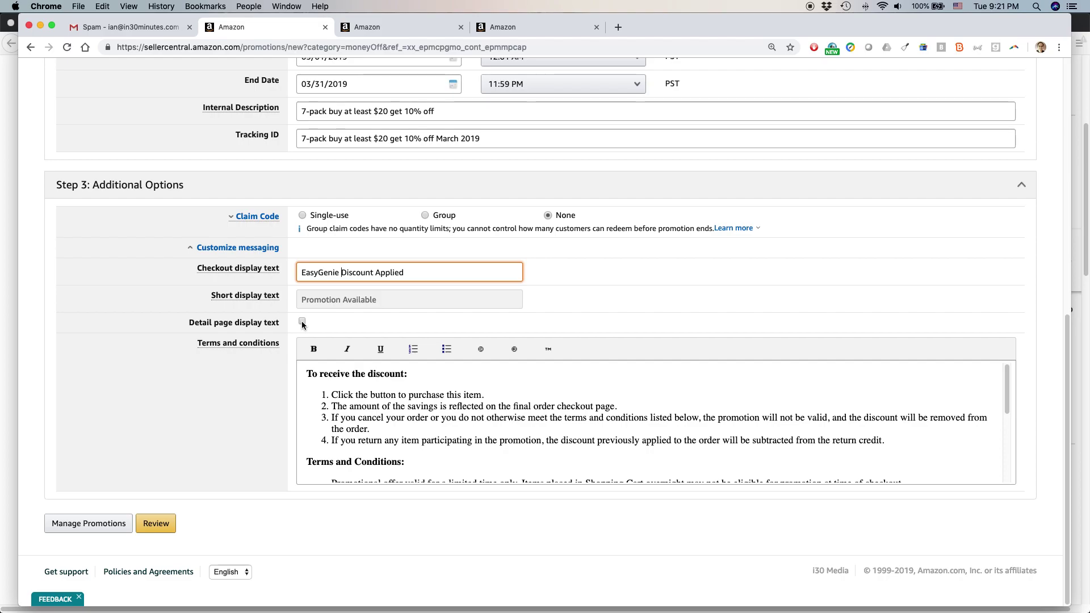
# Enable customized Detail page display text.
pyautogui.click(302, 322)
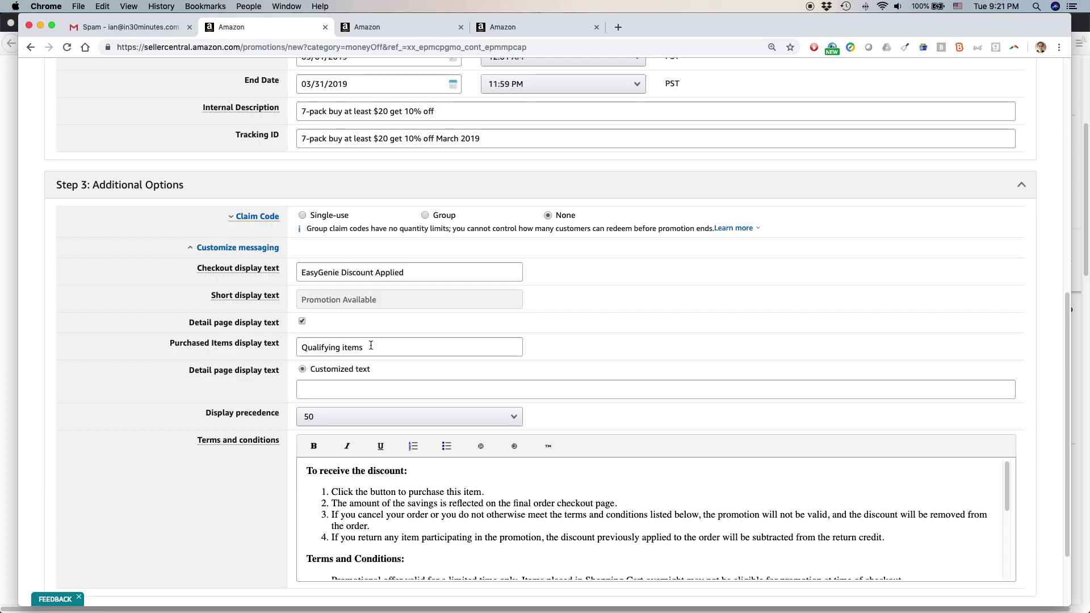
pyautogui.scroll(-1, 354, 331)
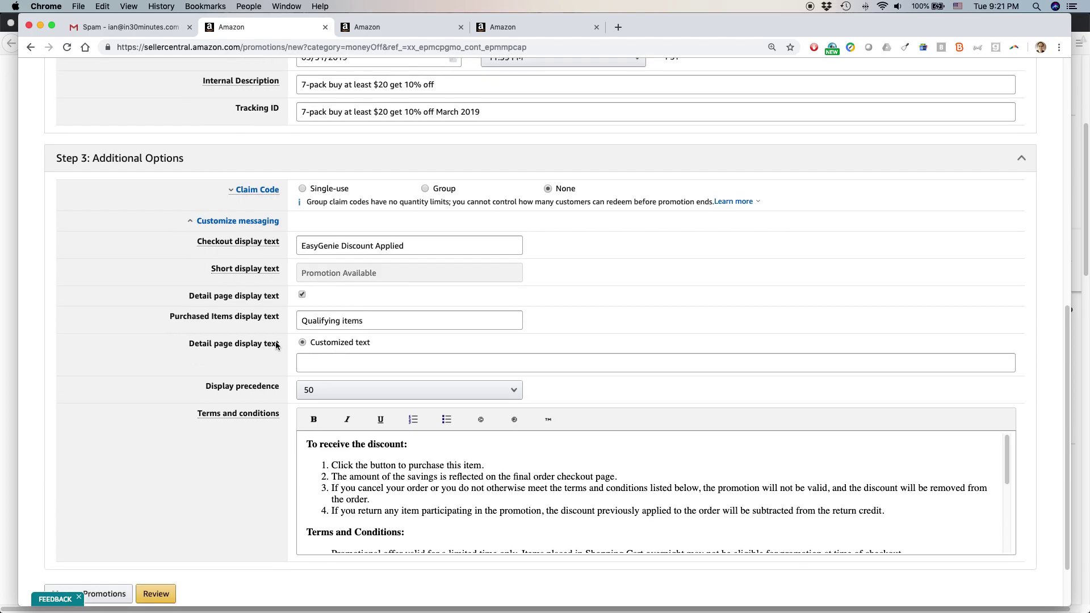
pyautogui.click(311, 358)
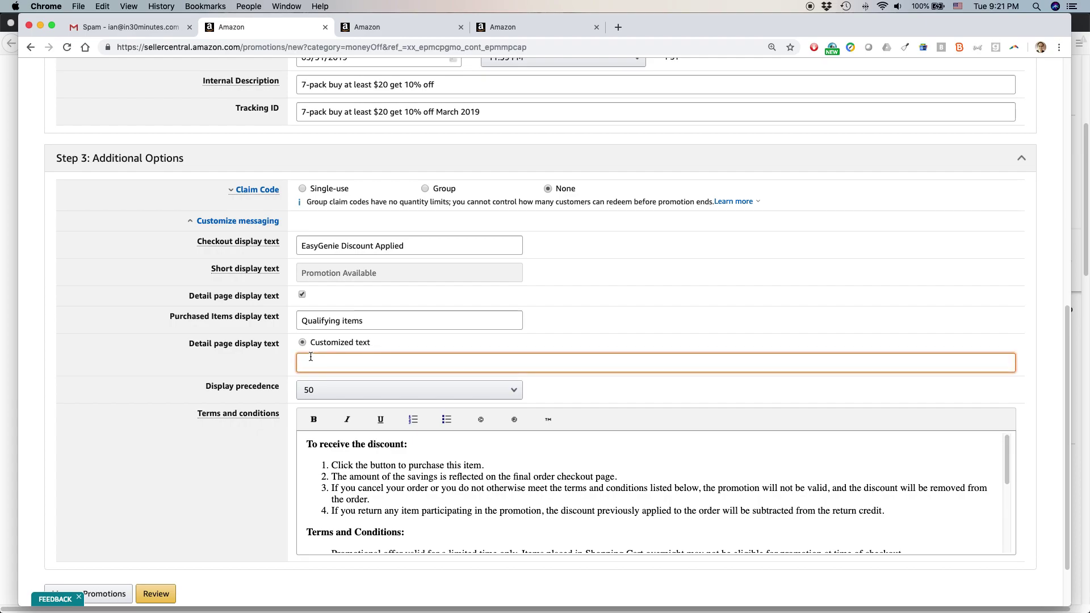
pyautogui.scroll(-1, 352, 275)
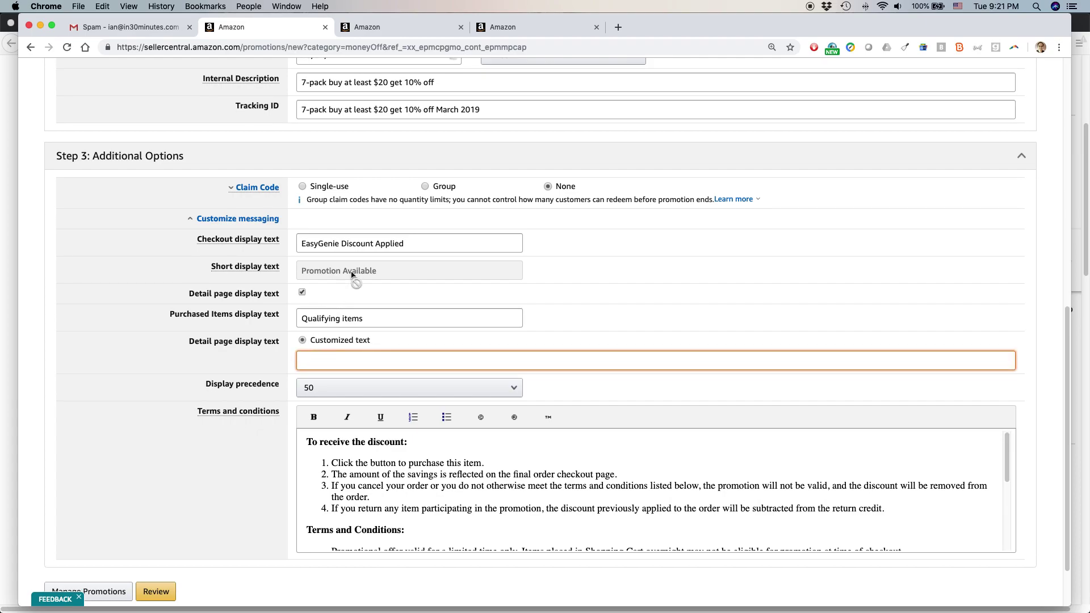
# Type the detail text 'Buy at least $20 in EasyGenie 7-pack products, get at least 10% off!'.
pyautogui.write('But an')
pyautogui.press('BackSpace')
pyautogui.press('BackSpace')
pyautogui.press('BackSpace')
pyautogui.press('BackSpace')
pyautogui.press('BackSpace')
pyautogui.write('y an d')
pyautogui.press('BackSpace')
pyautogui.write('Wasy')
pyautogui.write('Genie ')
pyautogui.write('E')
pyautogui.press('Delete')
pyautogui.write('7-acpk')
pyautogui.press('BackSpace')
pyautogui.press('BackSpace')
pyautogui.press('BackSpace')
pyautogui.press('BackSpace')
pyautogui.write('pack')
pyautogui.doubleClick(320, 360)
pyautogui.write('at leasy')
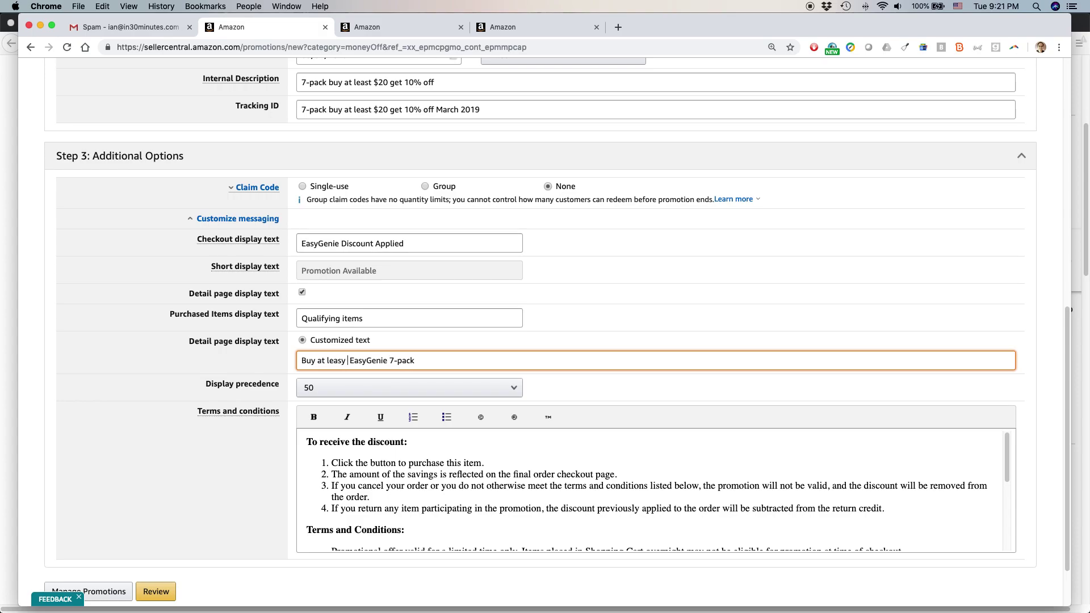
pyautogui.press('BackSpace')
pyautogui.write('t $20 i')
pyautogui.write('n')
pyautogui.write(' produc')
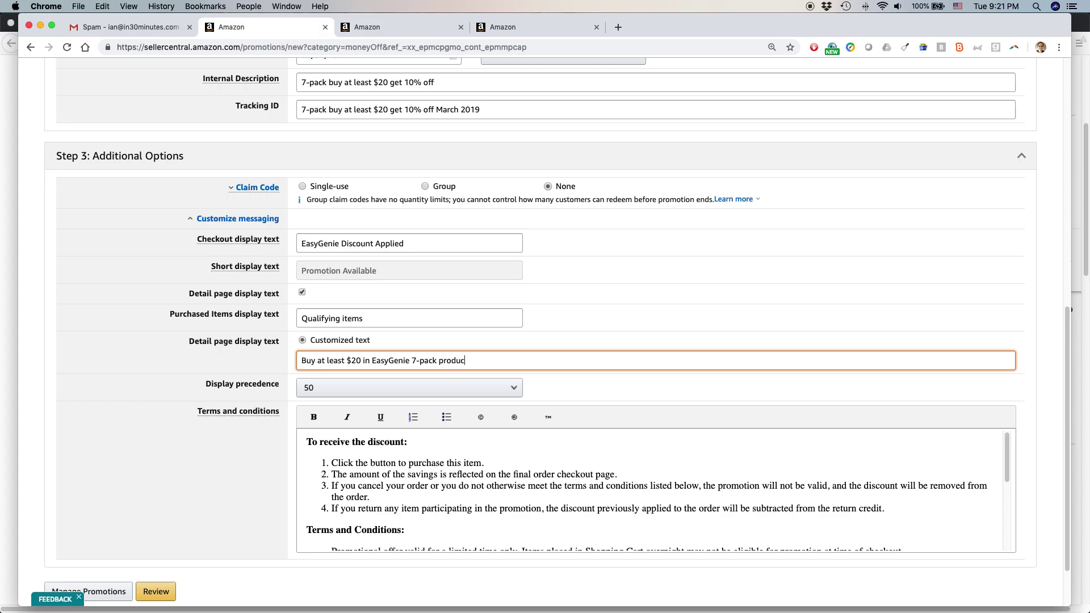
pyautogui.write('ts, get at least 10% off!')
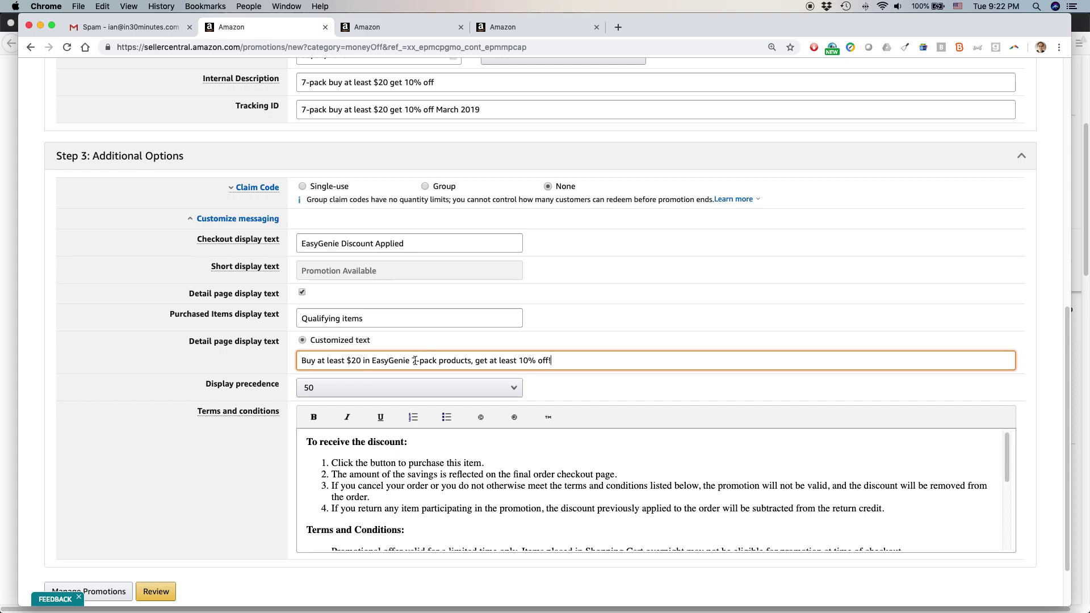
pyautogui.scroll(-2, 416, 344)
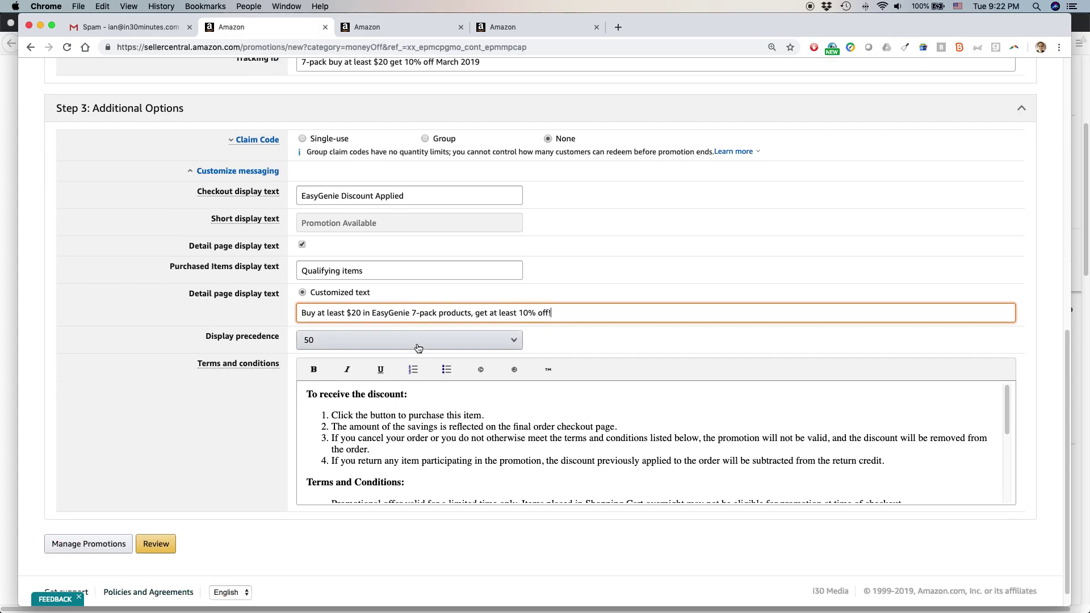
pyautogui.click(517, 340)
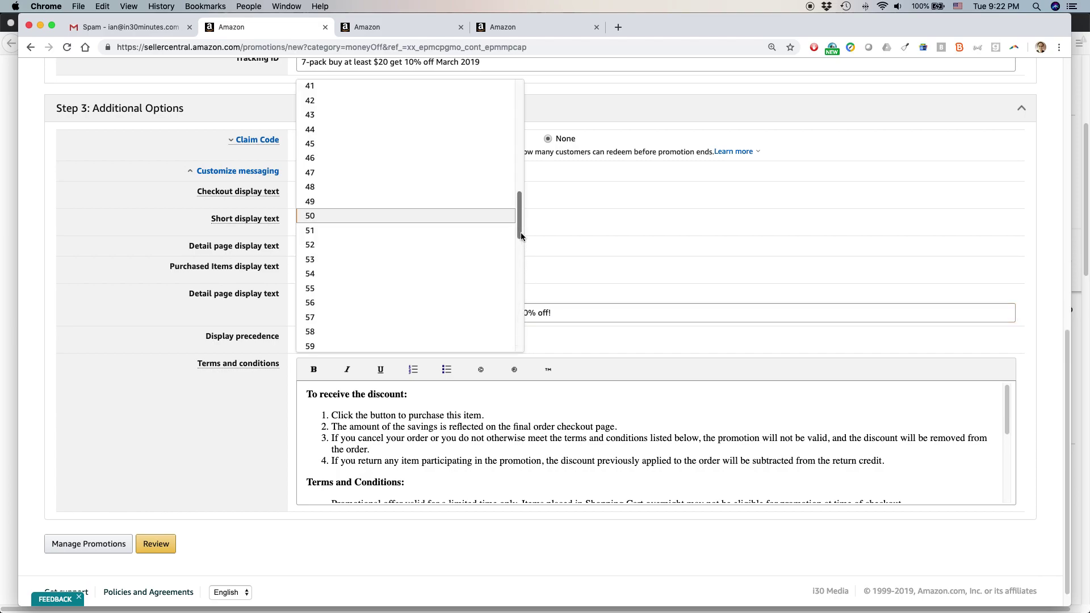
pyautogui.moveTo(521, 237); pyautogui.dragTo(513, 124)
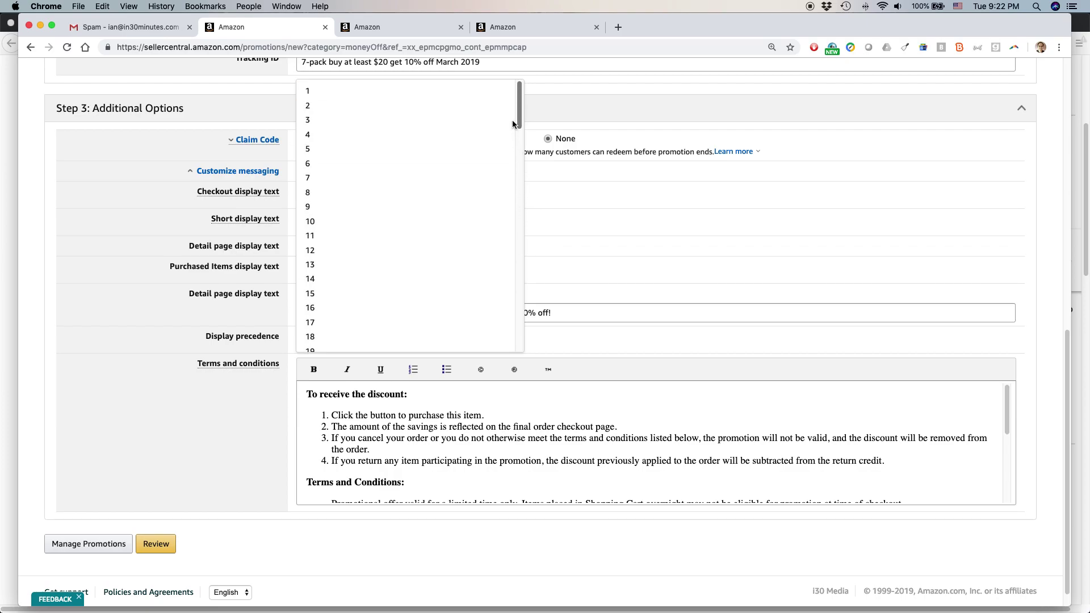
pyautogui.click(337, 92)
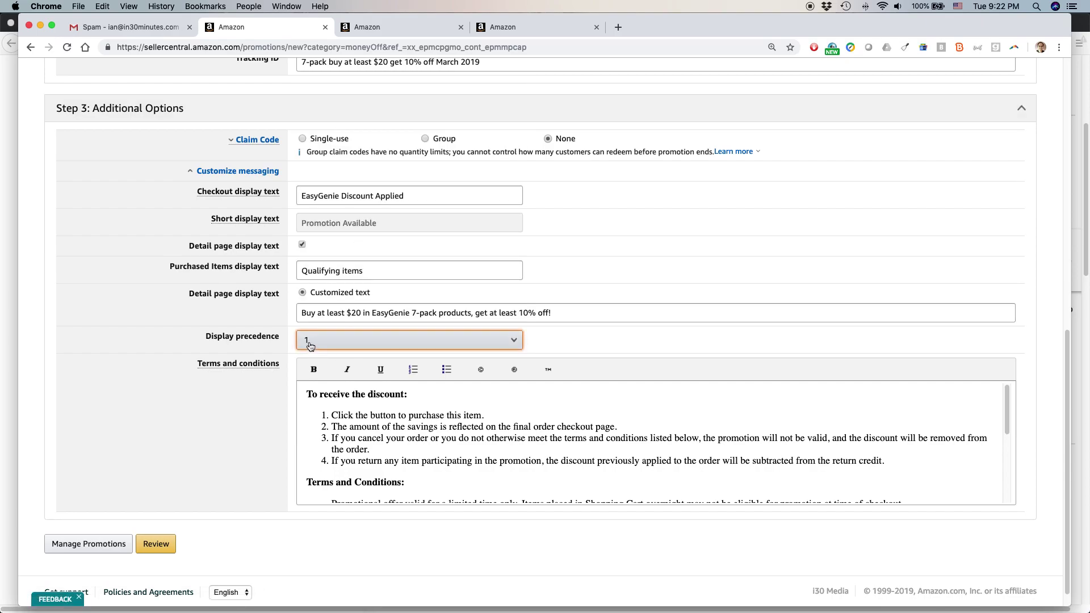
pyautogui.scroll(-1, 310, 346)
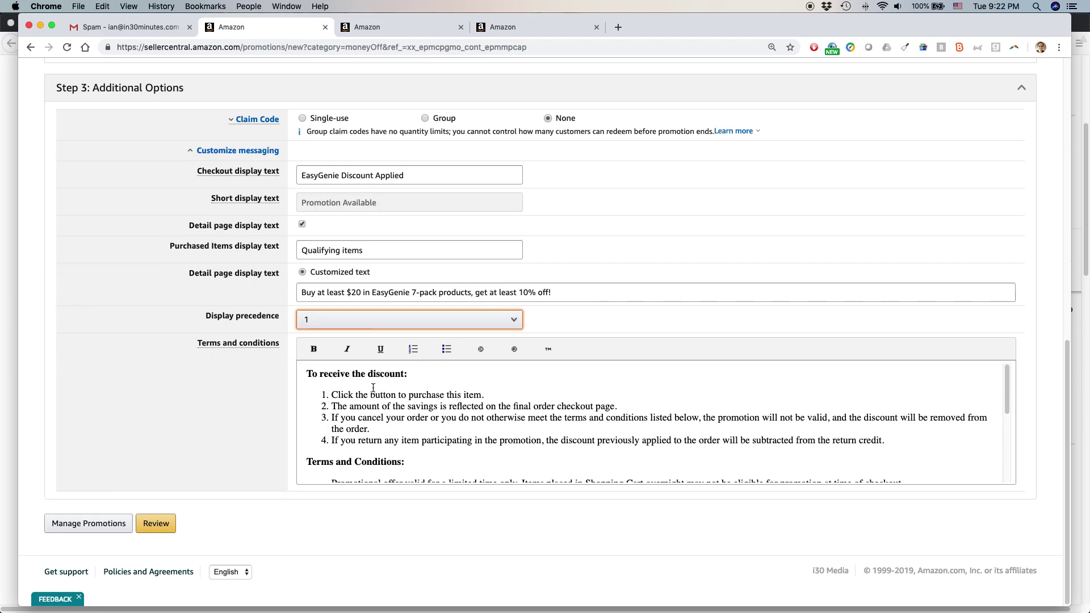
pyautogui.scroll(-5, 374, 387)
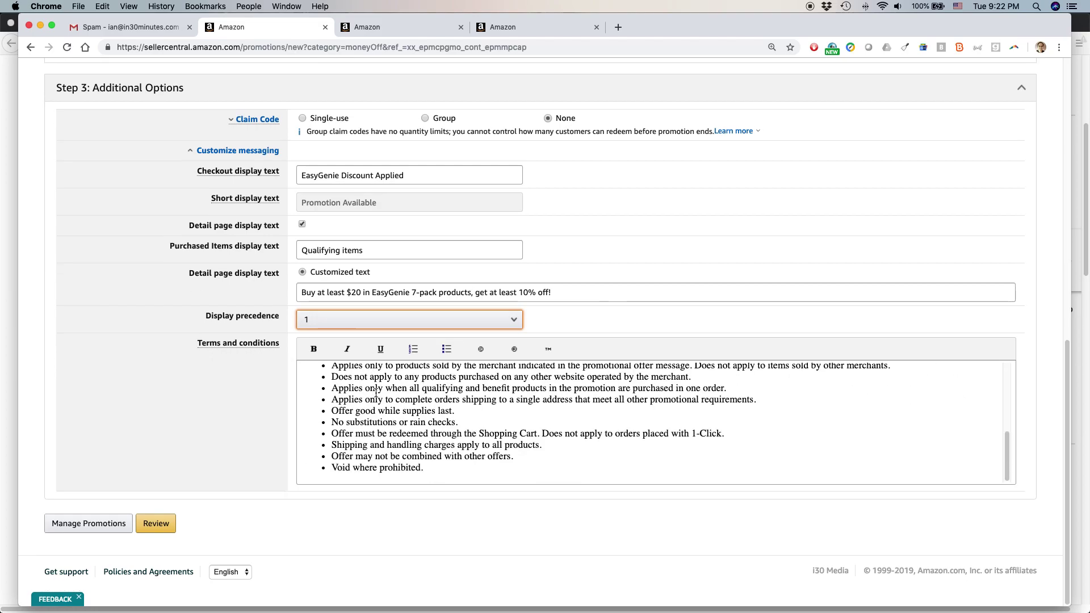
pyautogui.scroll(10, 376, 392)
pyautogui.scroll(-1, 436, 411)
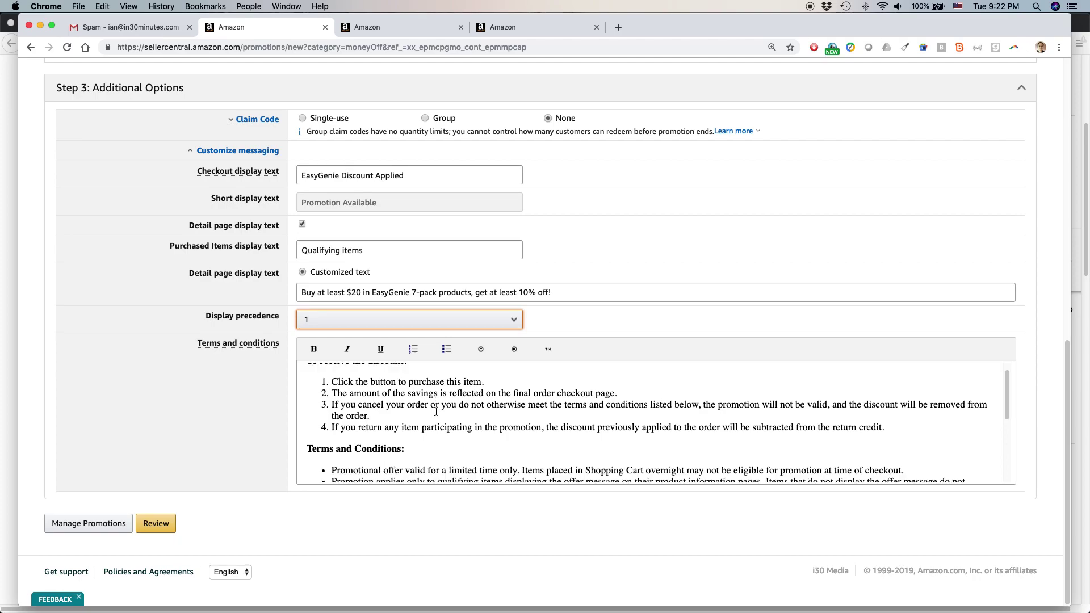
pyautogui.scroll(-2, 436, 412)
pyautogui.scroll(-3, 436, 412)
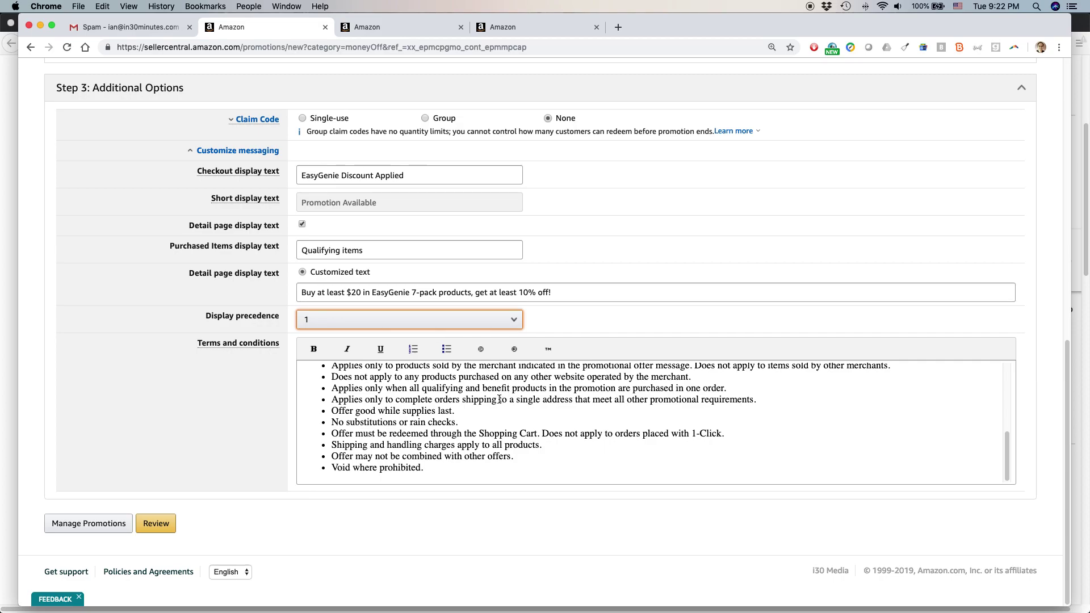
pyautogui.scroll(1, 227, 492)
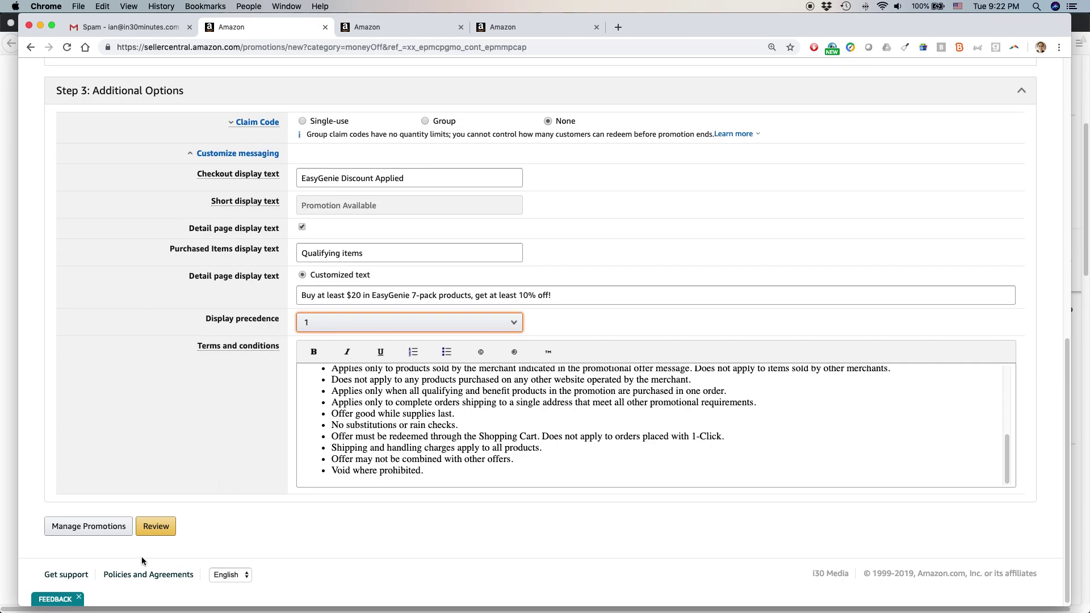
# Run Review and scroll down to the checkout display text length error.
pyautogui.click(156, 526)
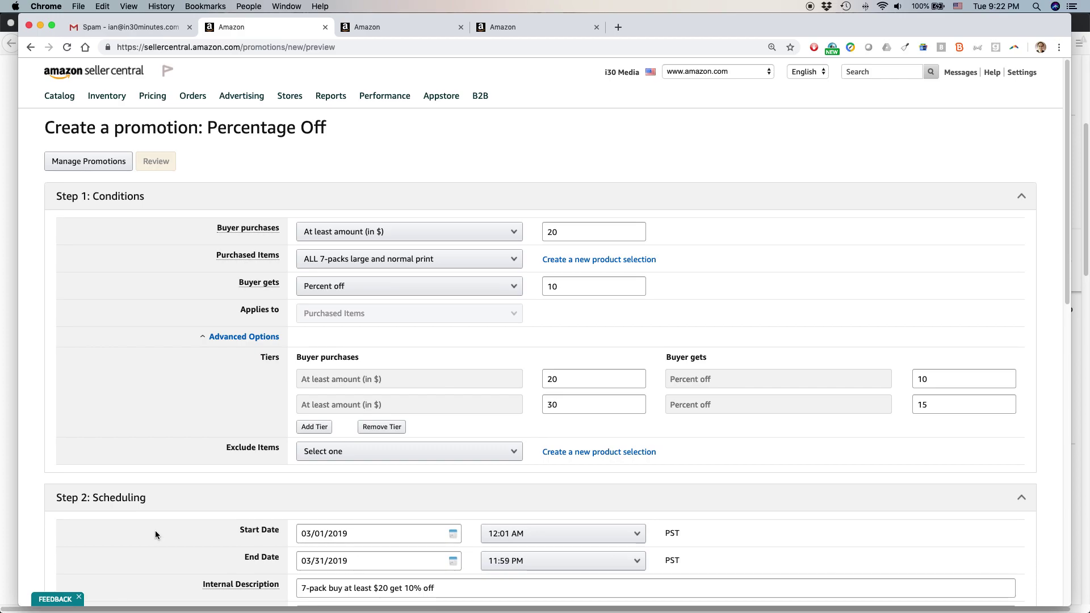
pyautogui.scroll(-3, 313, 297)
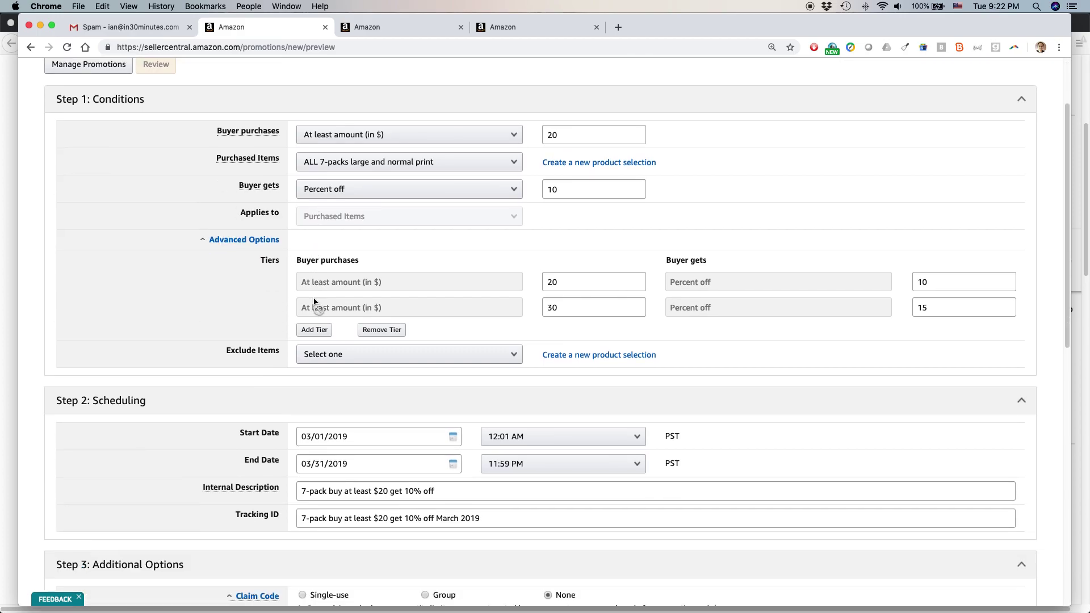
pyautogui.scroll(-1, 314, 301)
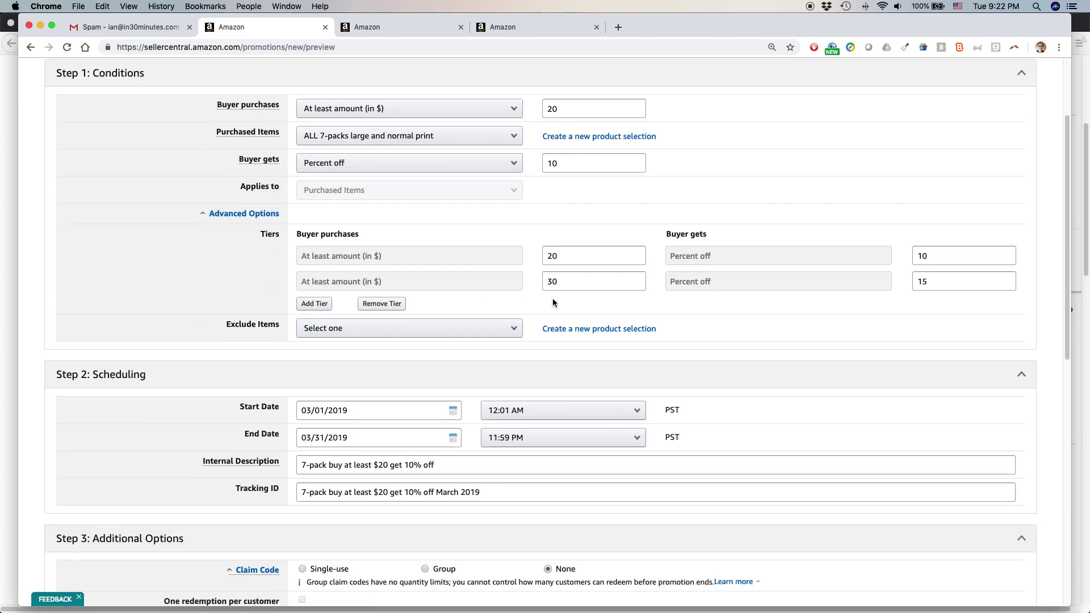
pyautogui.scroll(-8, 547, 287)
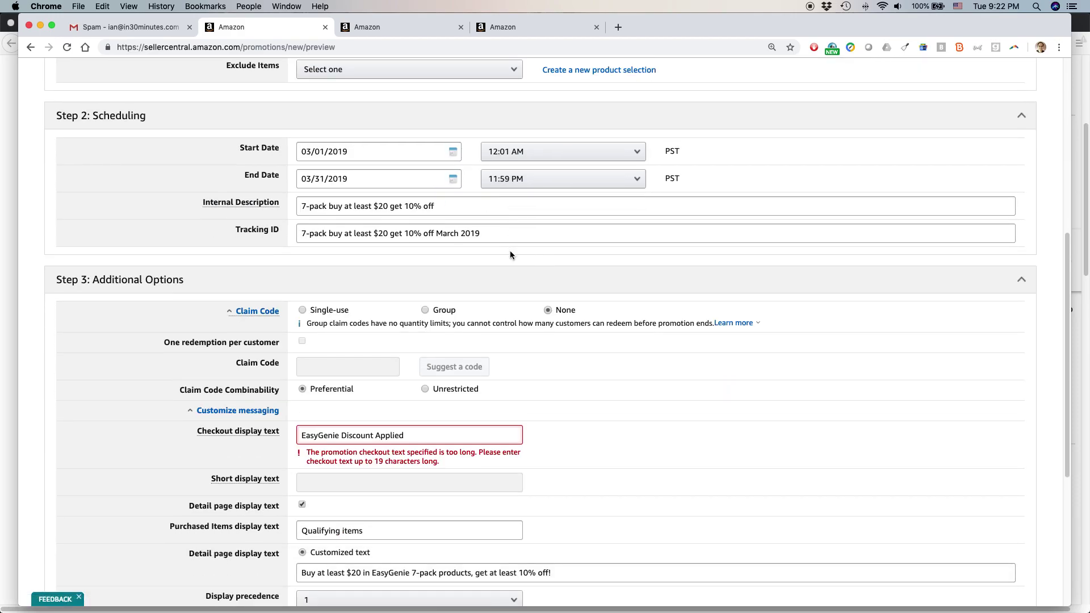
pyautogui.scroll(-1, 494, 284)
pyautogui.scroll(-3, 369, 424)
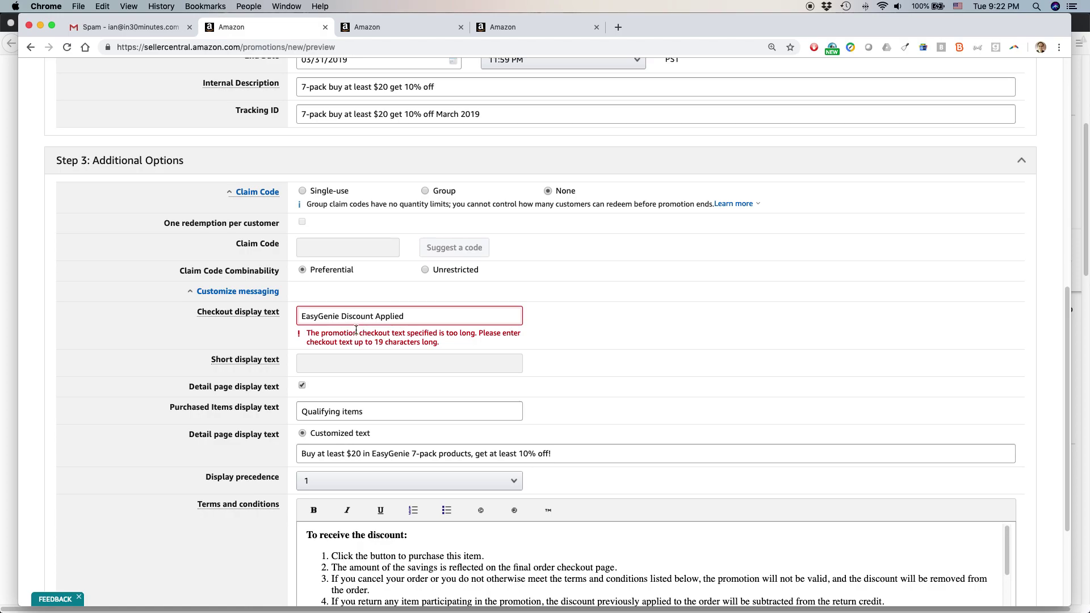
# Delete 'EasyGenie' so the checkout display text reads 'Discount Applied'.
pyautogui.doubleClick(317, 320)
pyautogui.press('BackSpace')
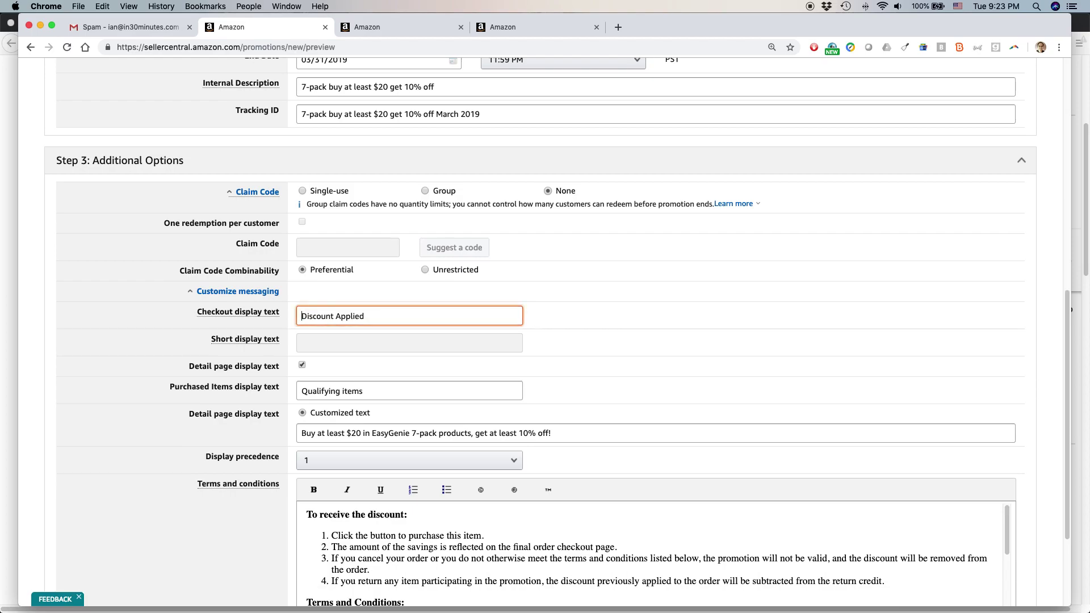
pyautogui.scroll(-3, 649, 304)
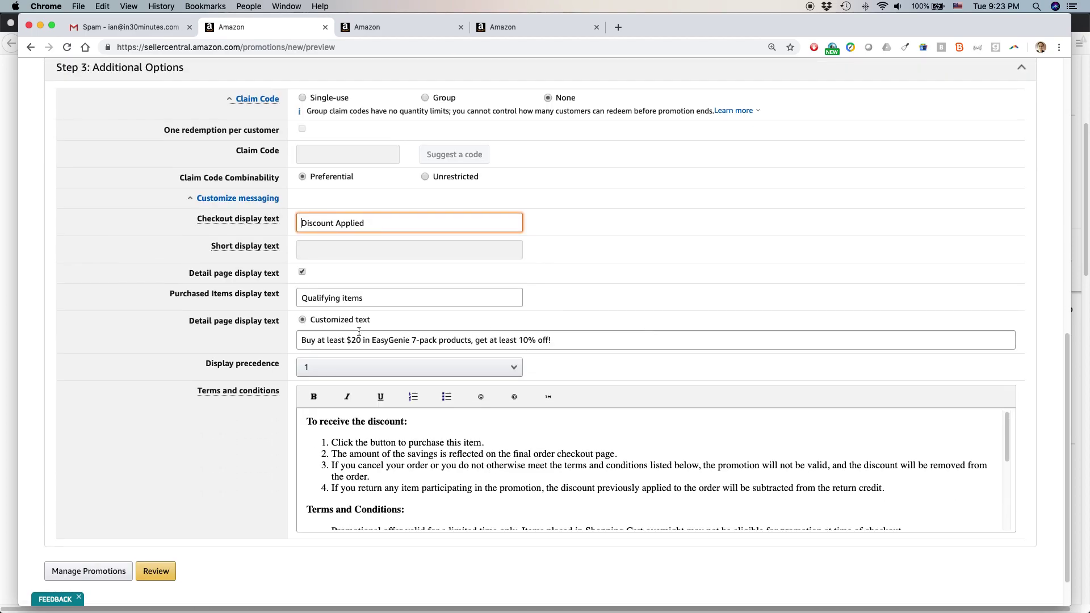
pyautogui.scroll(-2, 345, 332)
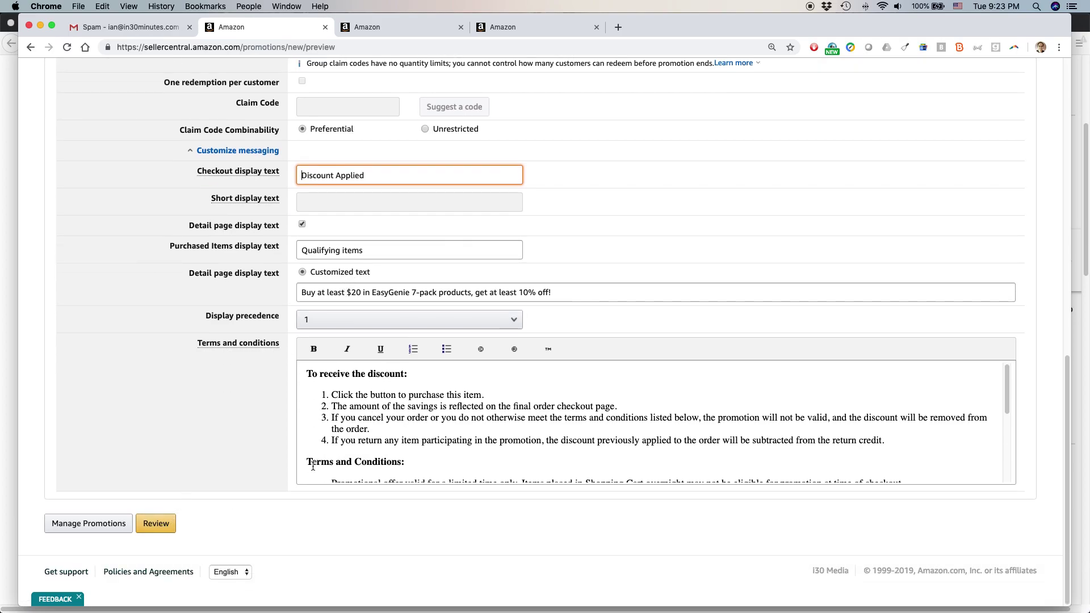
# Review and submit the tiered 7-pack Percentage Off promotion, then bring up the Amazon storefront.
pyautogui.click(169, 524)
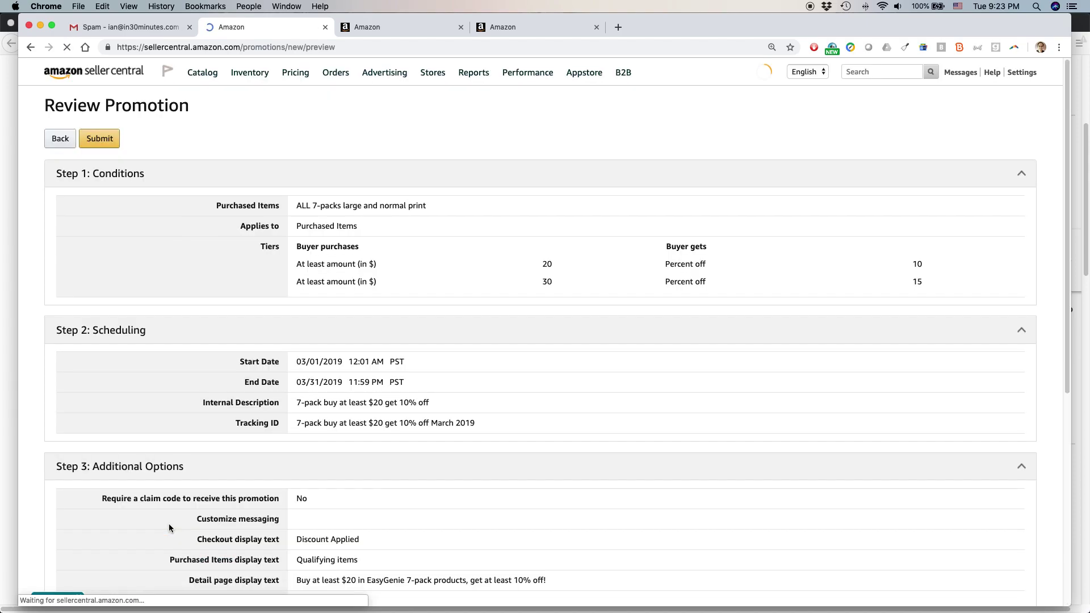
pyautogui.scroll(-10, 432, 308)
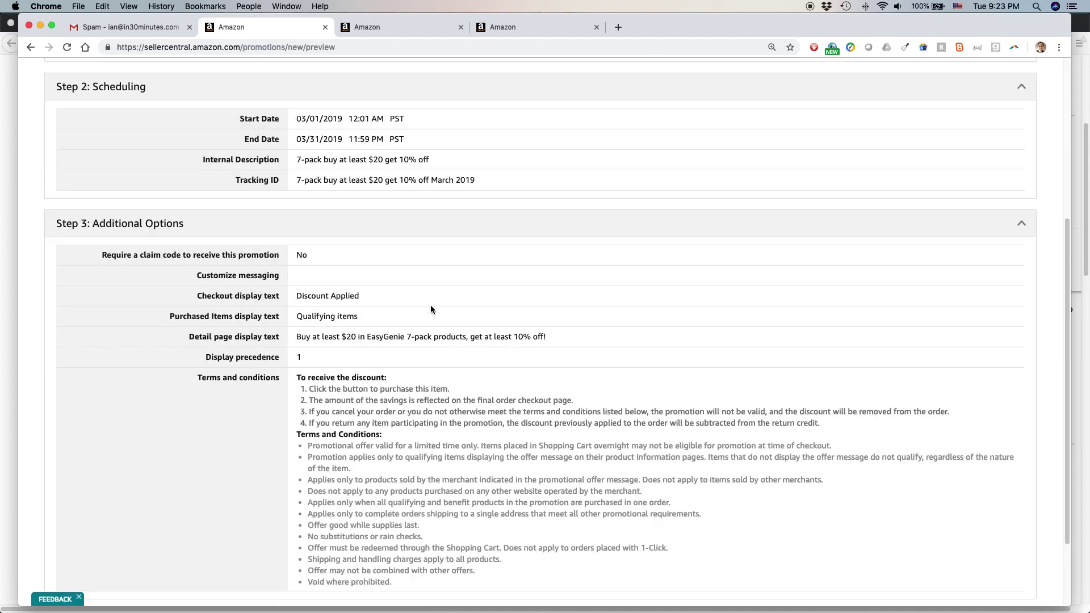
pyautogui.scroll(10, 431, 308)
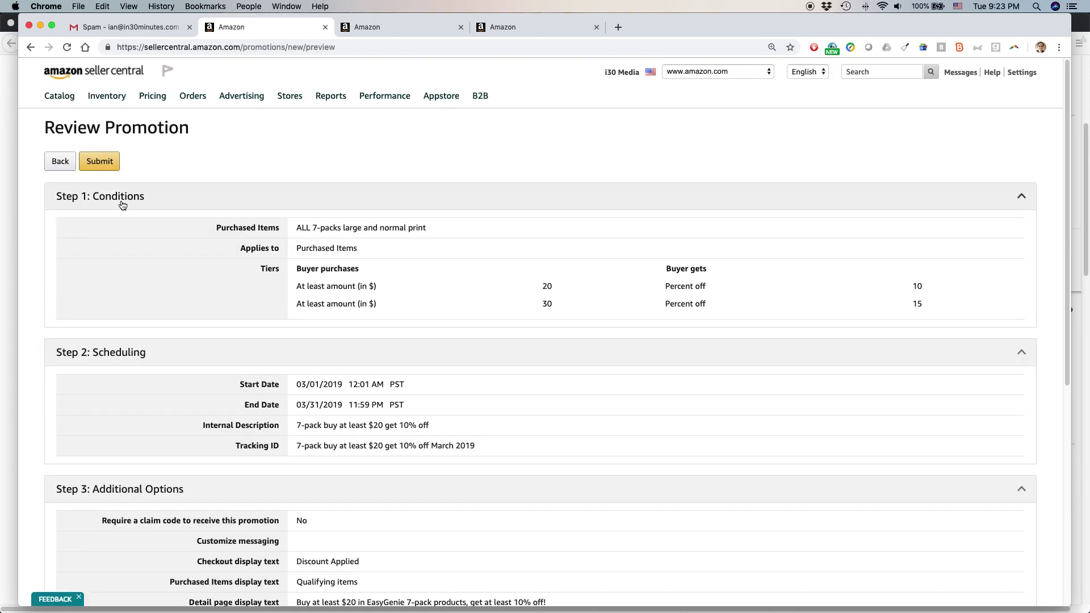
pyautogui.click(110, 162)
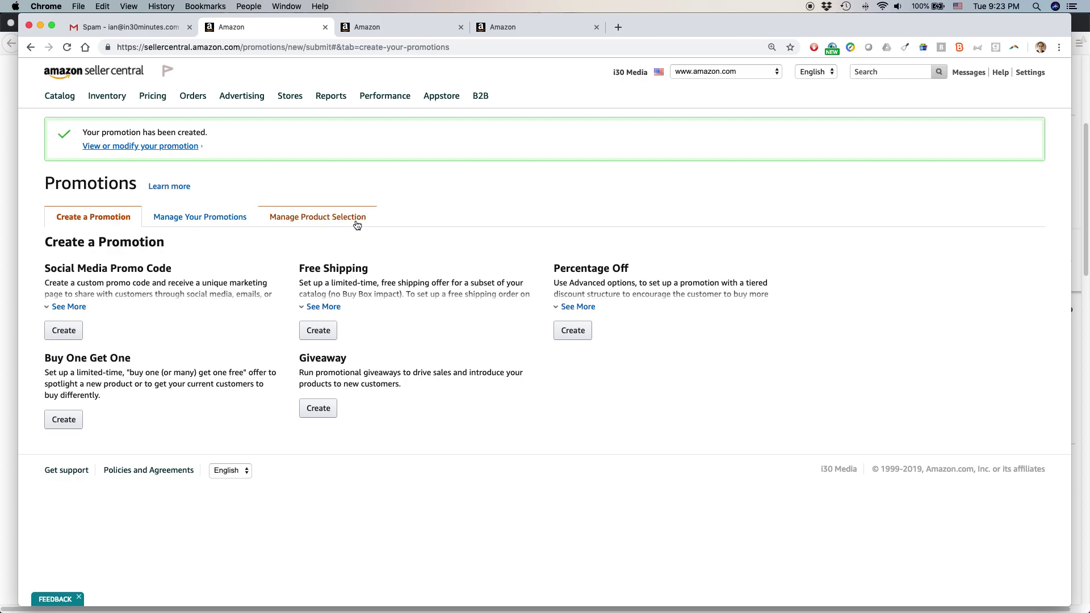
pyautogui.press('super+Tab')
pyautogui.press('super+Tab')
pyautogui.press('super+Tab')
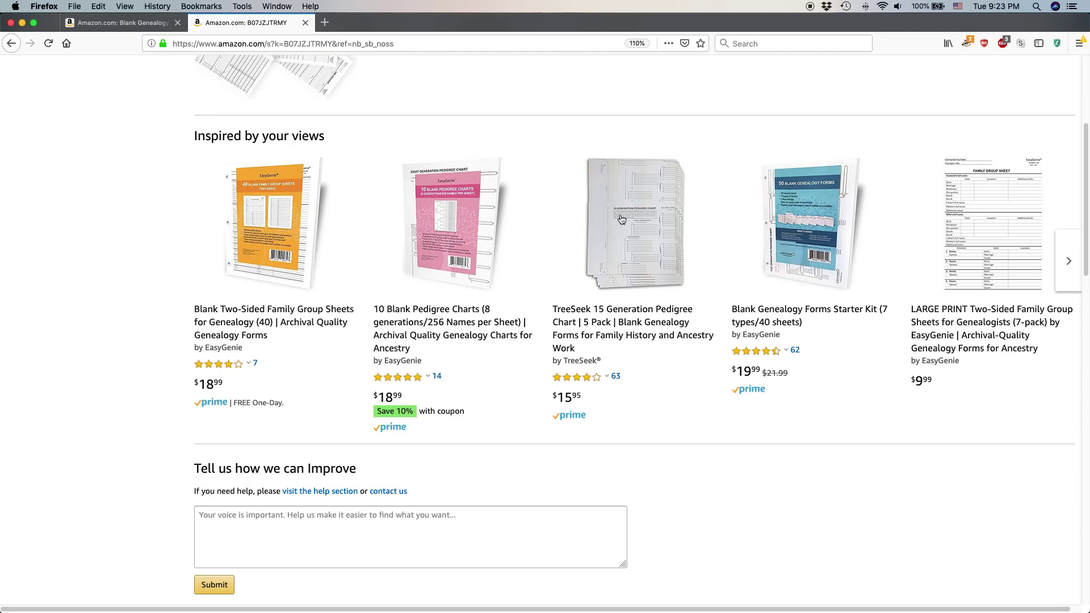
# Open the Blank Genealogy Forms Starter Kit page and highlight its free LARGE PRINT kit promotion.
pyautogui.click(812, 313)
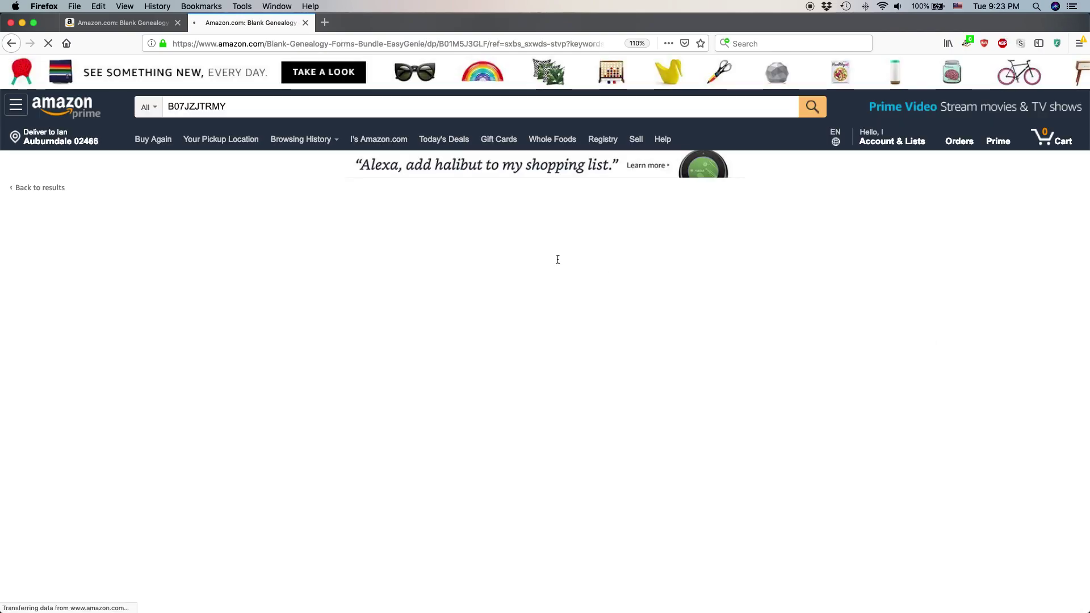
pyautogui.moveTo(1086, 84); pyautogui.dragTo(1078, 209)
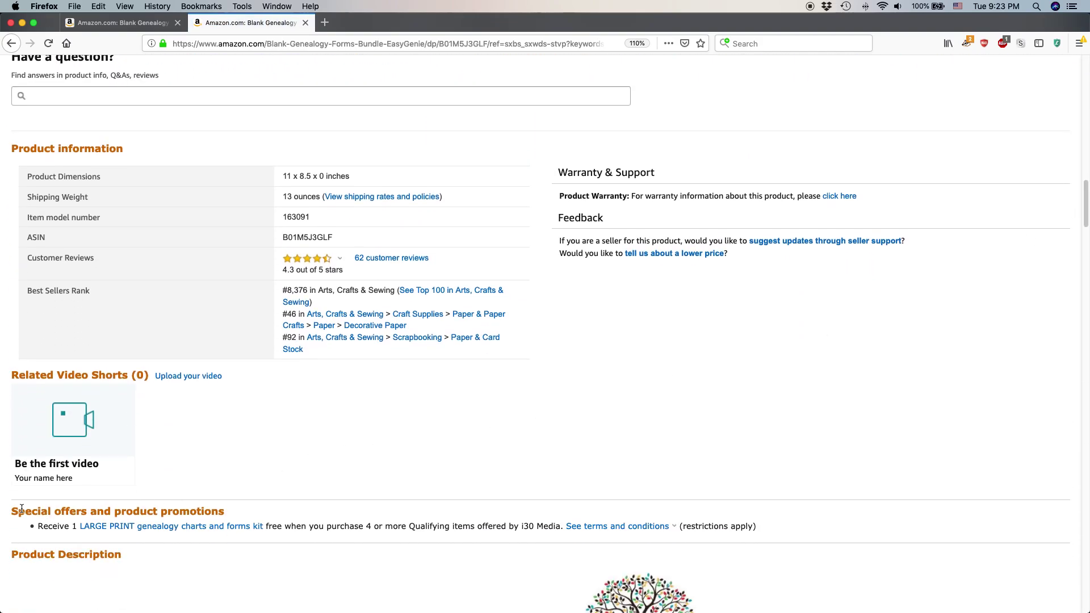
pyautogui.moveTo(11, 509); pyautogui.dragTo(565, 522)
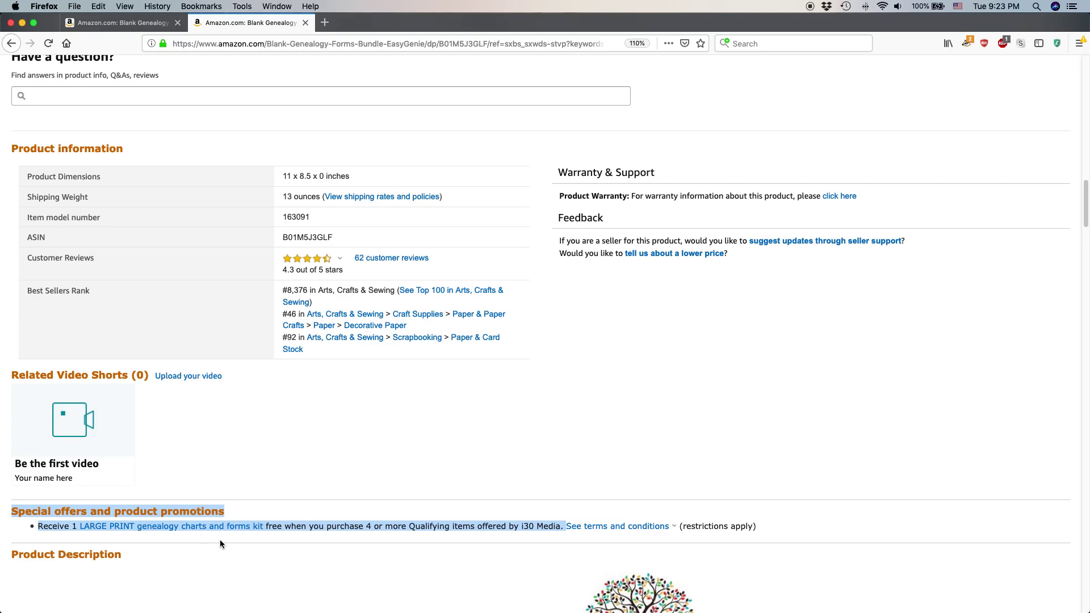
pyautogui.scroll(-1, 226, 495)
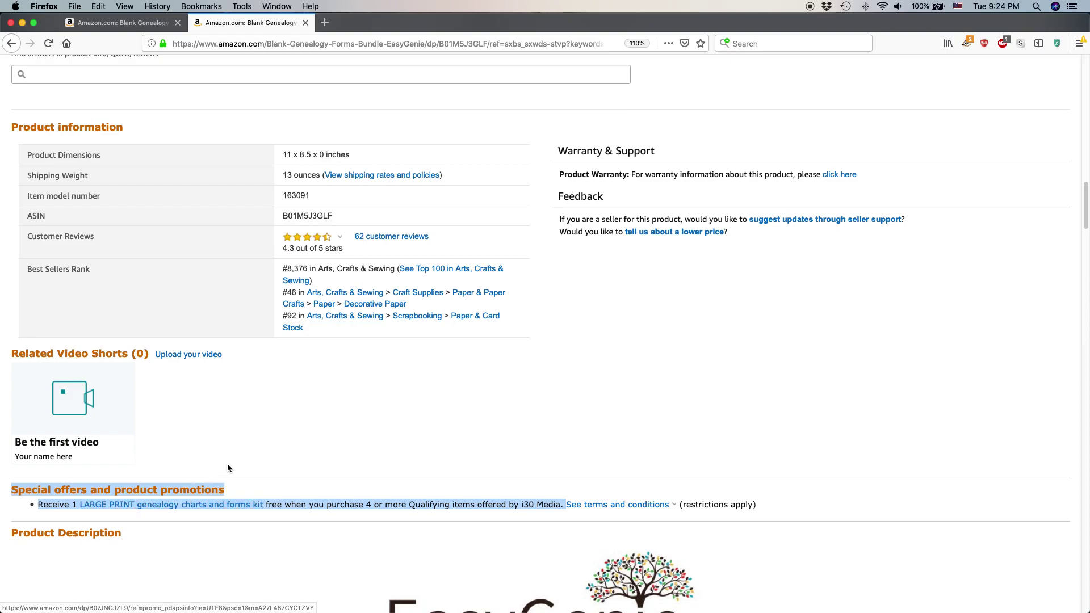
pyautogui.scroll(3, 227, 466)
pyautogui.scroll(12, 228, 468)
pyautogui.scroll(10, 228, 468)
pyautogui.scroll(3, 227, 464)
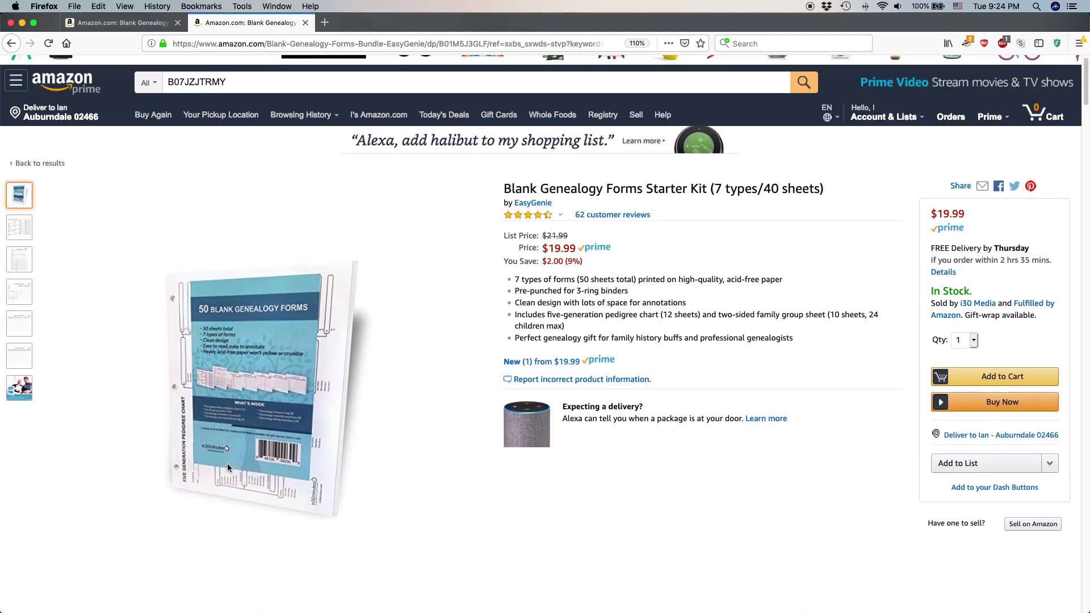
pyautogui.scroll(-12, 228, 465)
# Switch to the Lean Media site, browse its blog posts, then open the Video page.
pyautogui.press('super+Tab')
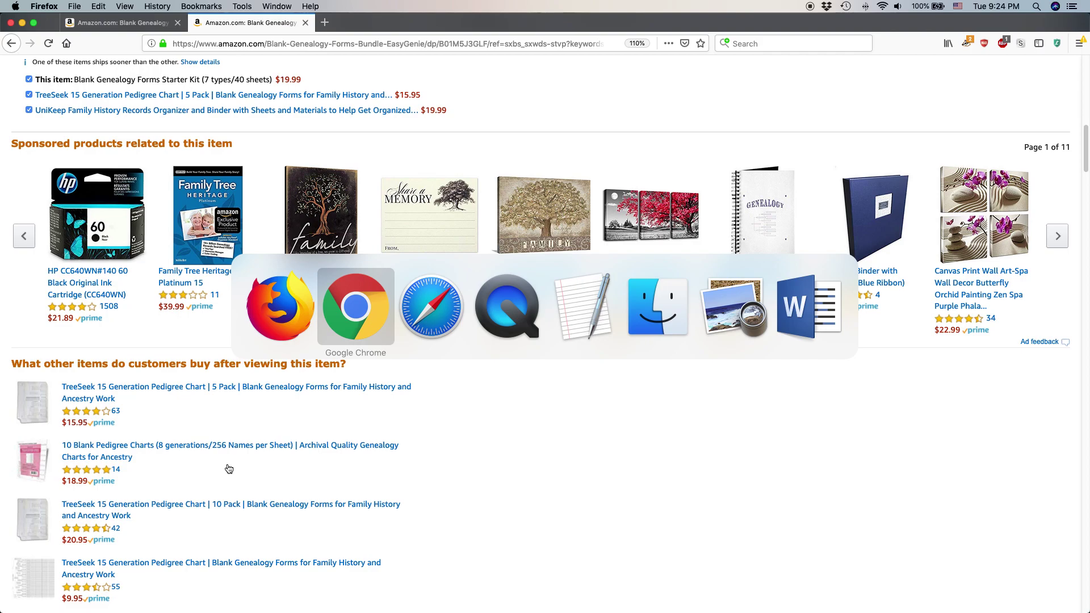
pyautogui.press('super+Tab')
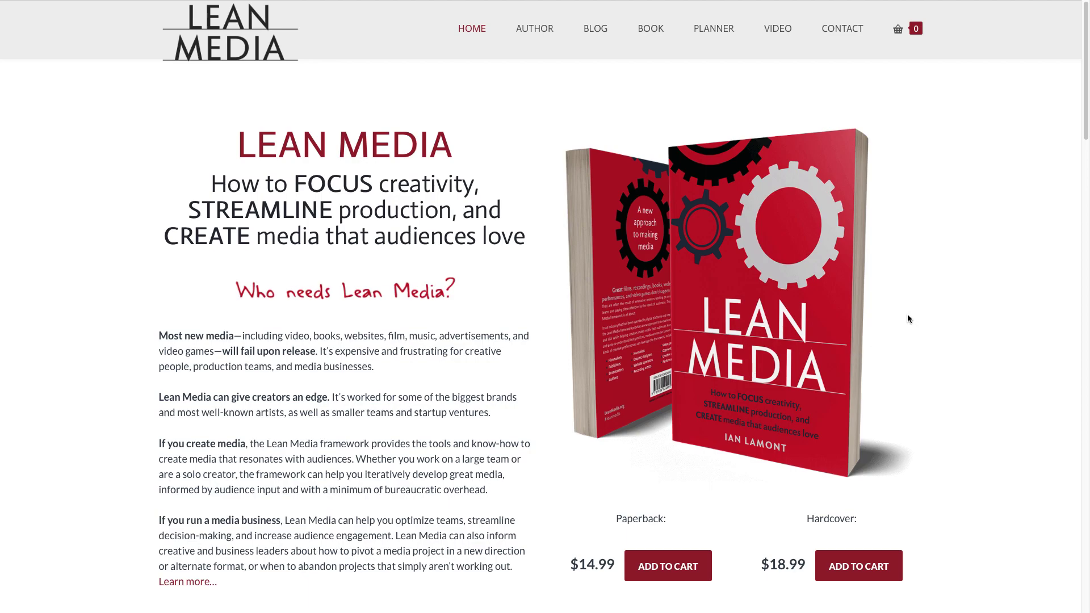
pyautogui.click(595, 29)
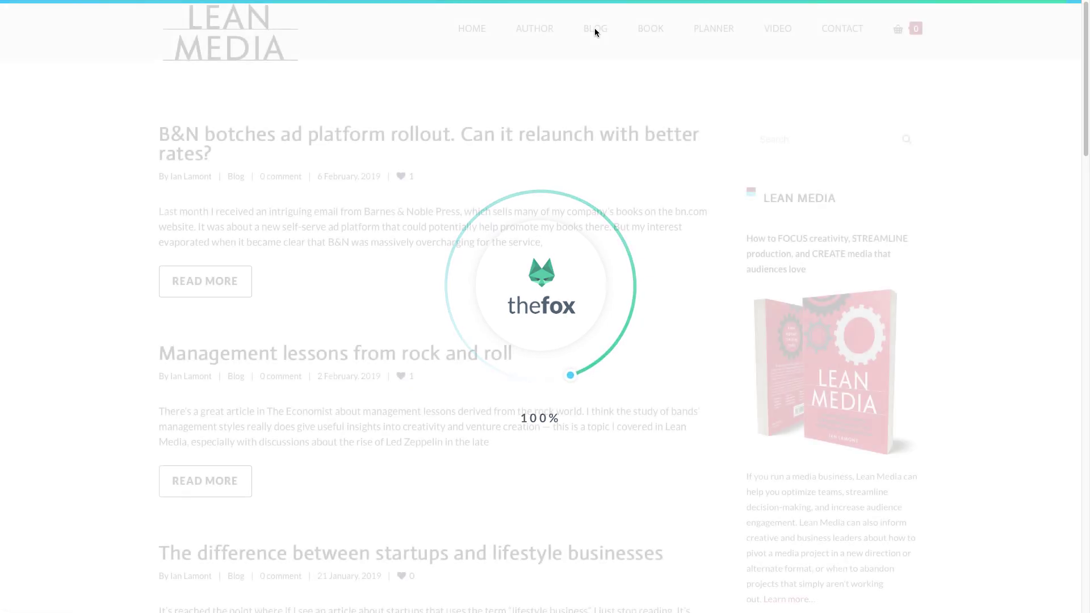
pyautogui.scroll(-3, 576, 223)
pyautogui.scroll(-4, 576, 223)
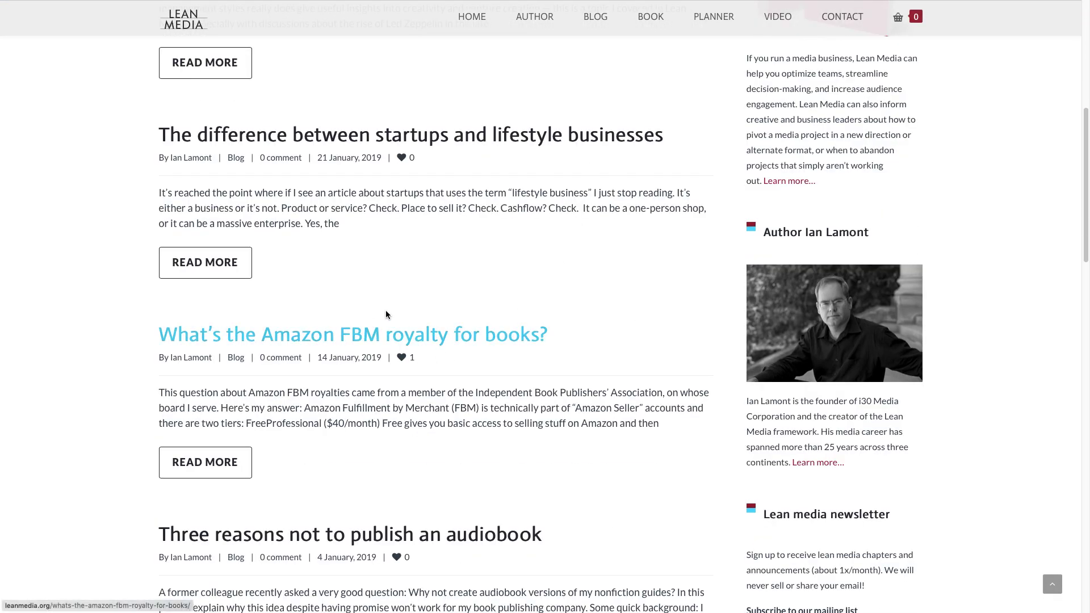
pyautogui.scroll(-4, 391, 318)
pyautogui.scroll(-2, 392, 307)
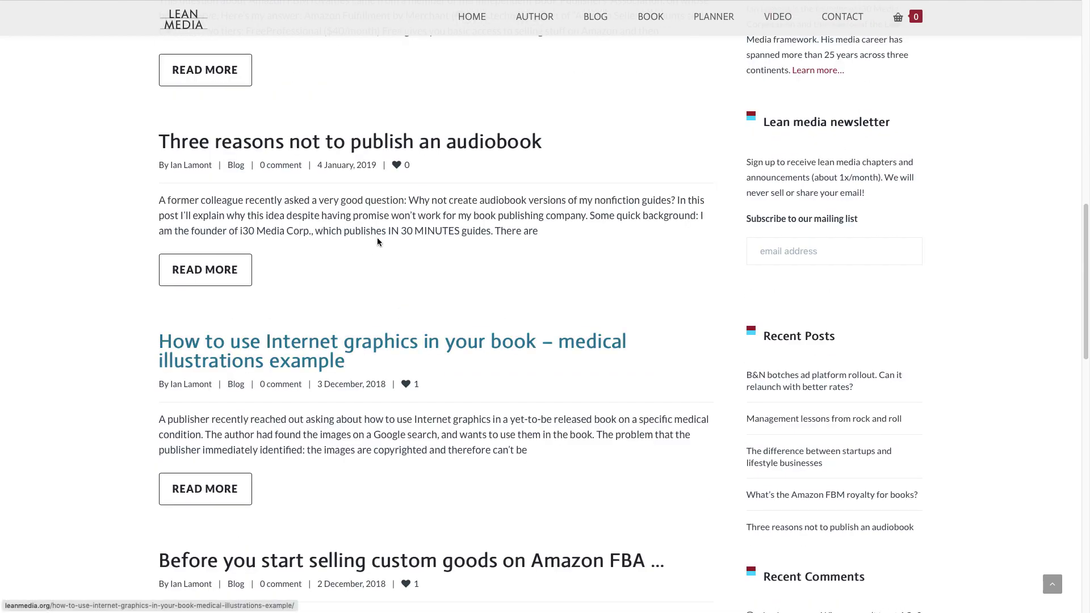
pyautogui.scroll(-3, 409, 295)
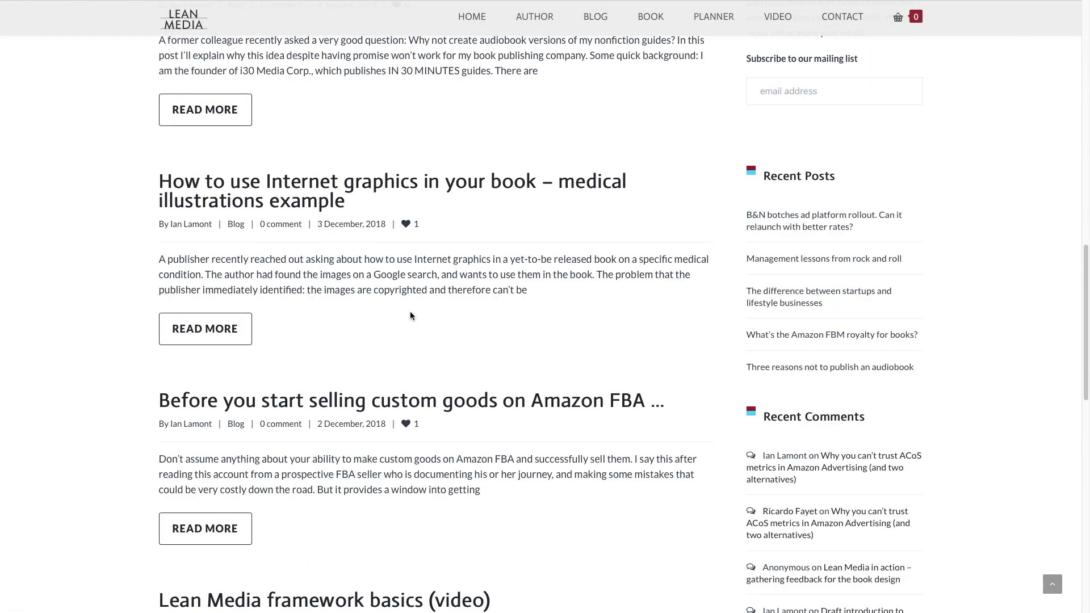
pyautogui.scroll(-1, 410, 315)
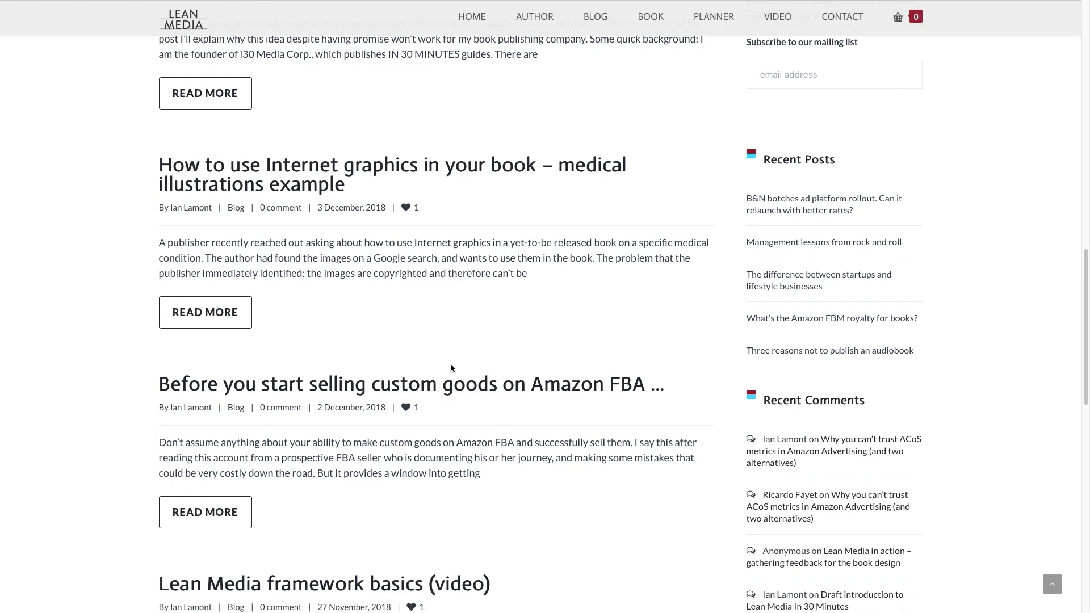
pyautogui.scroll(9, 478, 345)
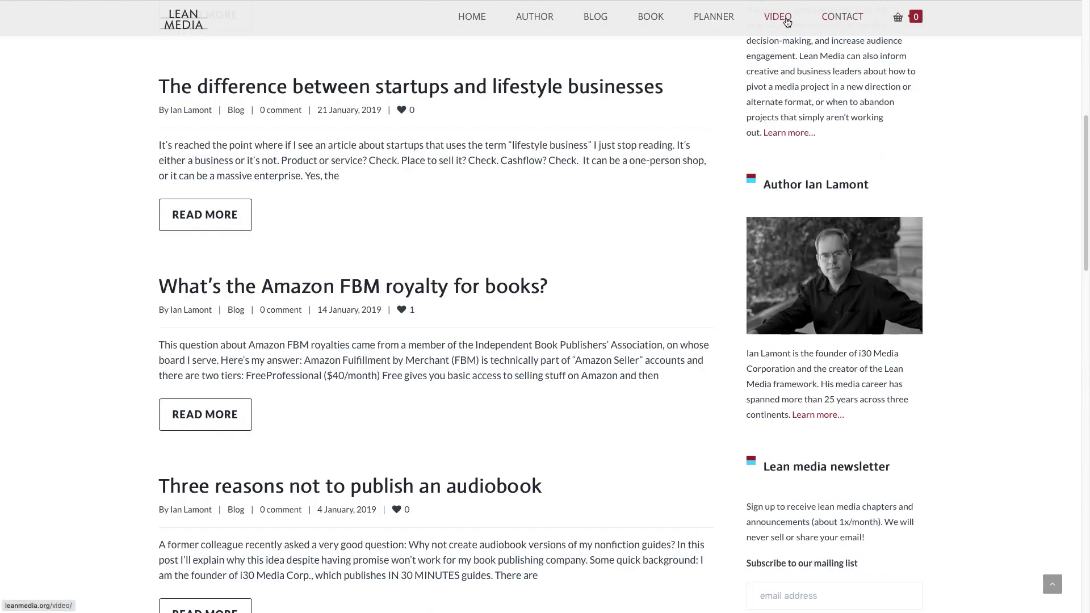
pyautogui.click(786, 23)
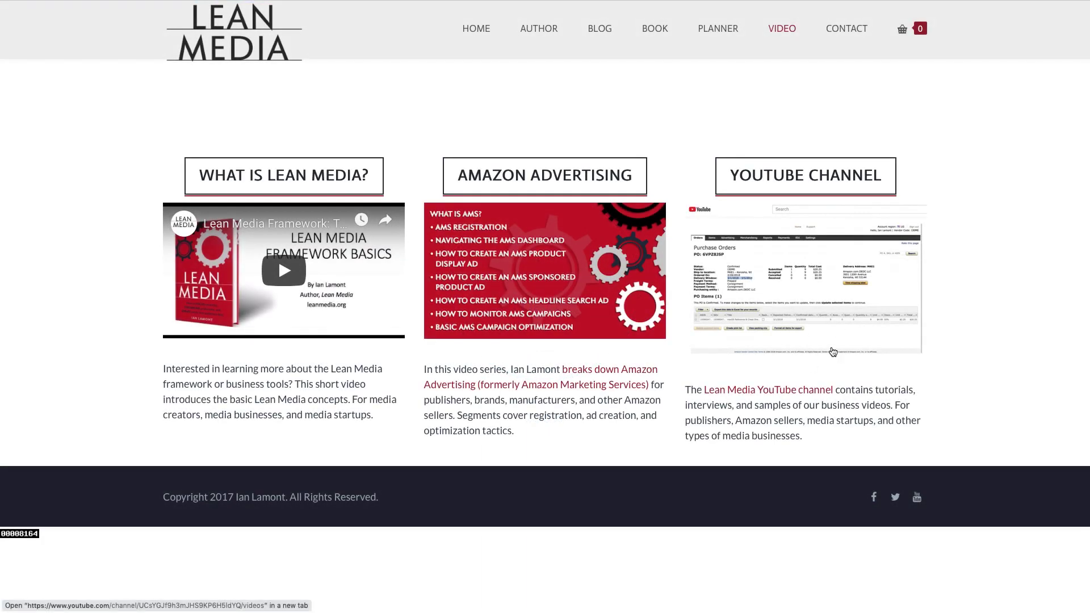